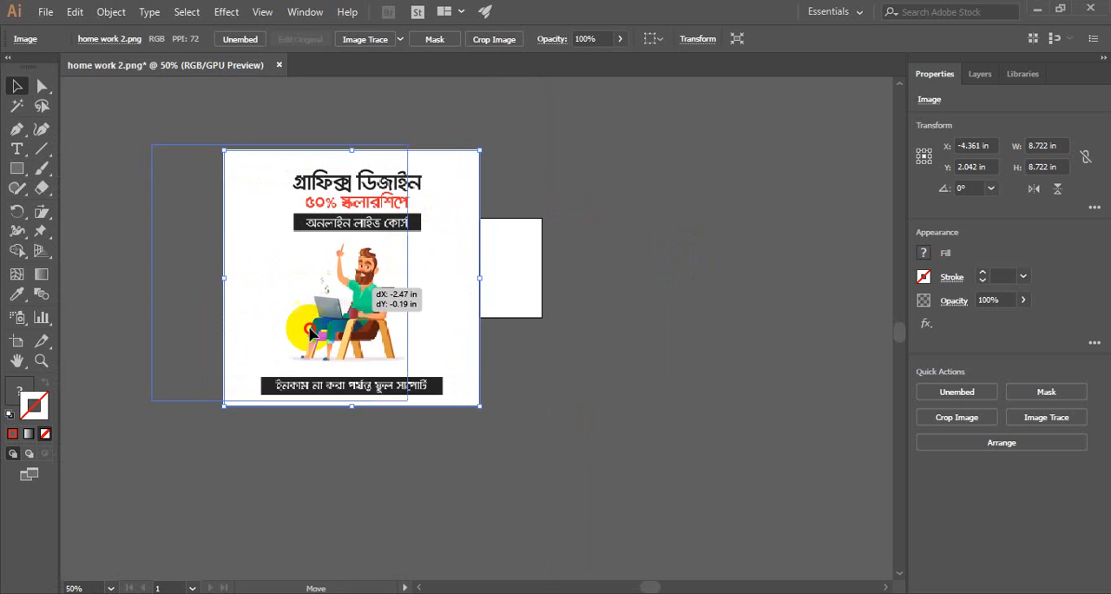
- Move the placed poster image off the artboard so the blank page is clear, leaving a gap between them, and deselect it
left_click_drag(347, 380, 380, 302)
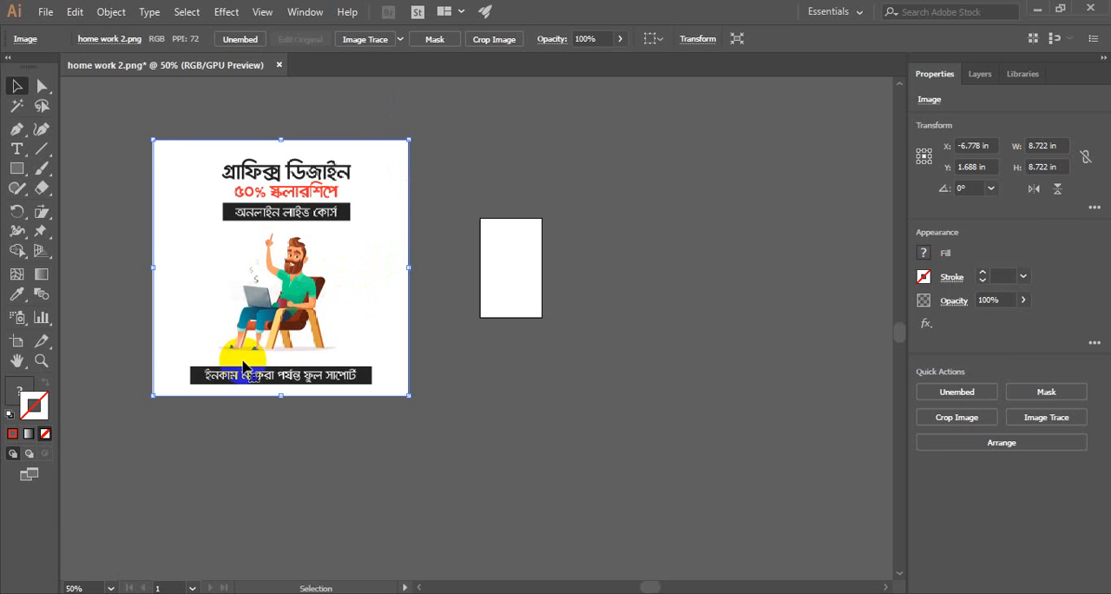
left_click(99, 278)
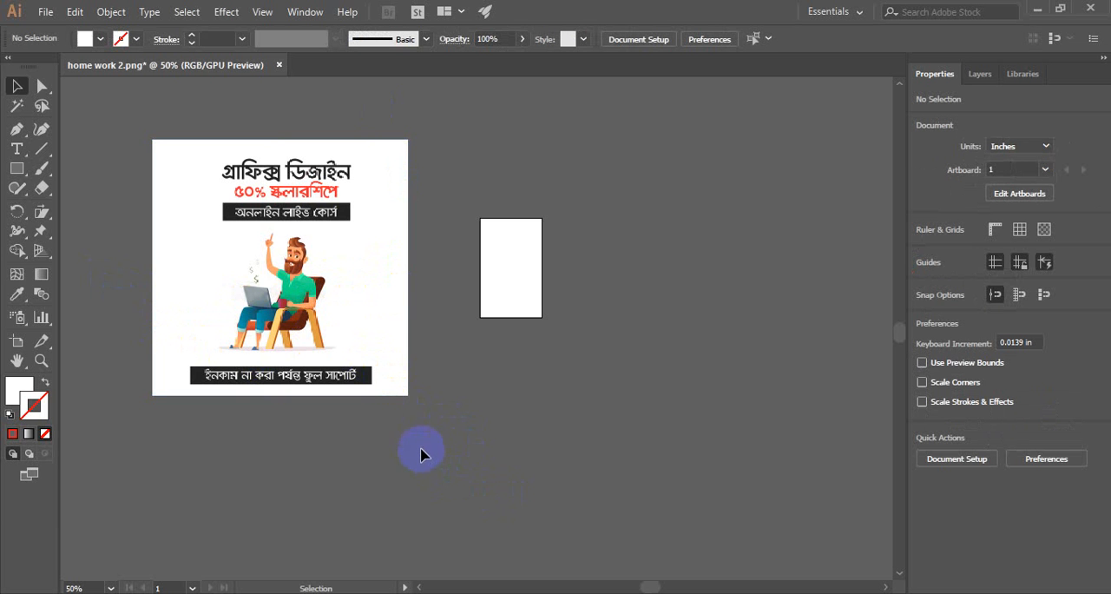
left_click_drag(369, 342, 295, 295)
left_click(404, 347)
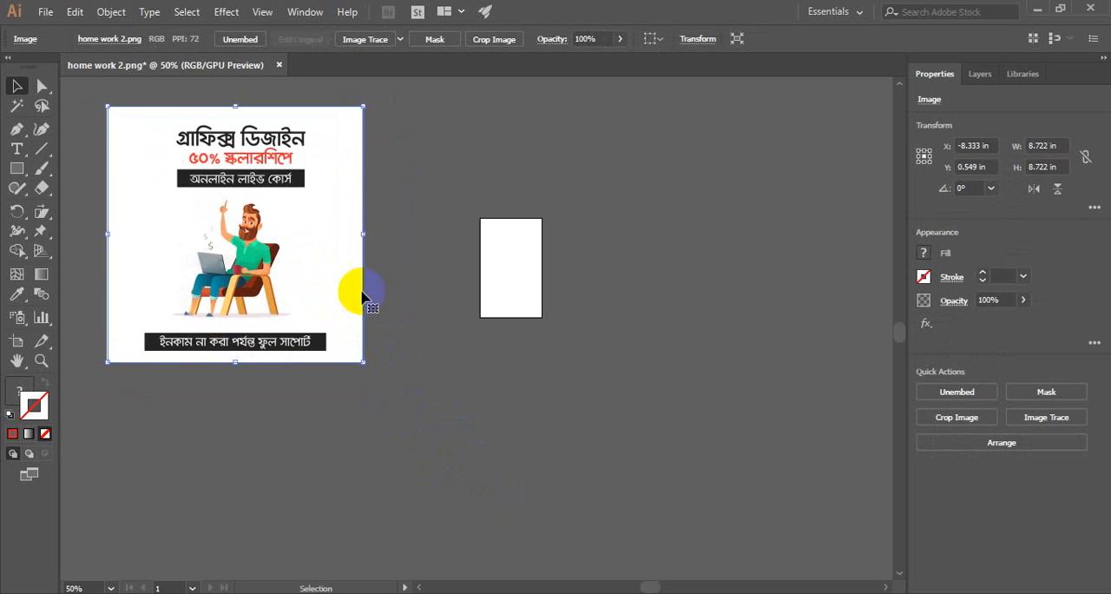
mouse_move(271, 265)
left_mouse_down()
mouse_move(292, 278)
mouse_move(291, 260)
mouse_move(266, 256)
left_mouse_up()
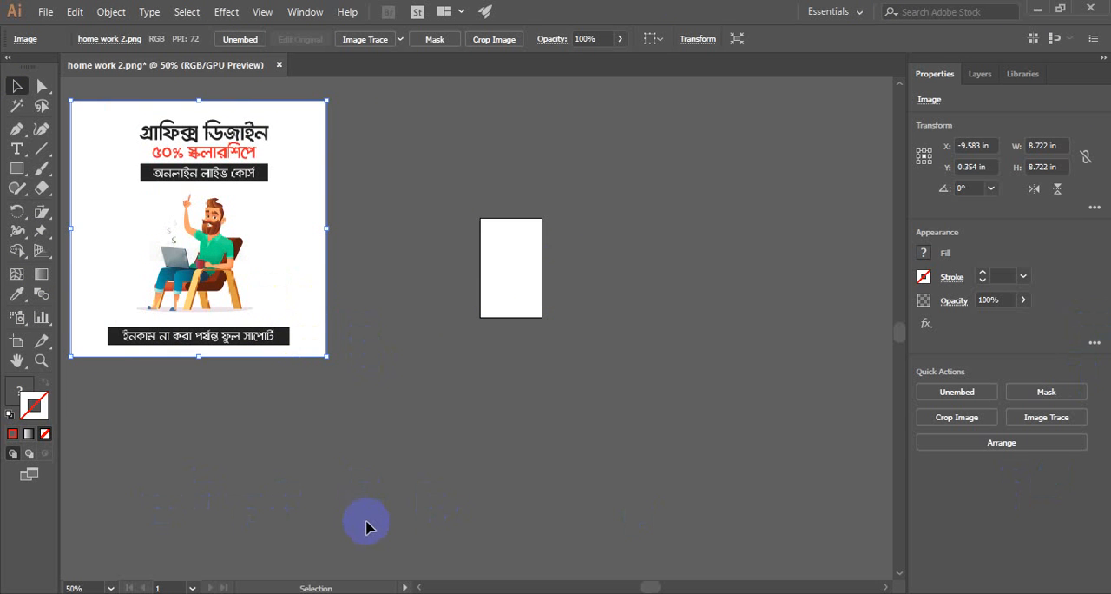
left_click_drag(299, 283, 340, 268)
left_click(367, 442)
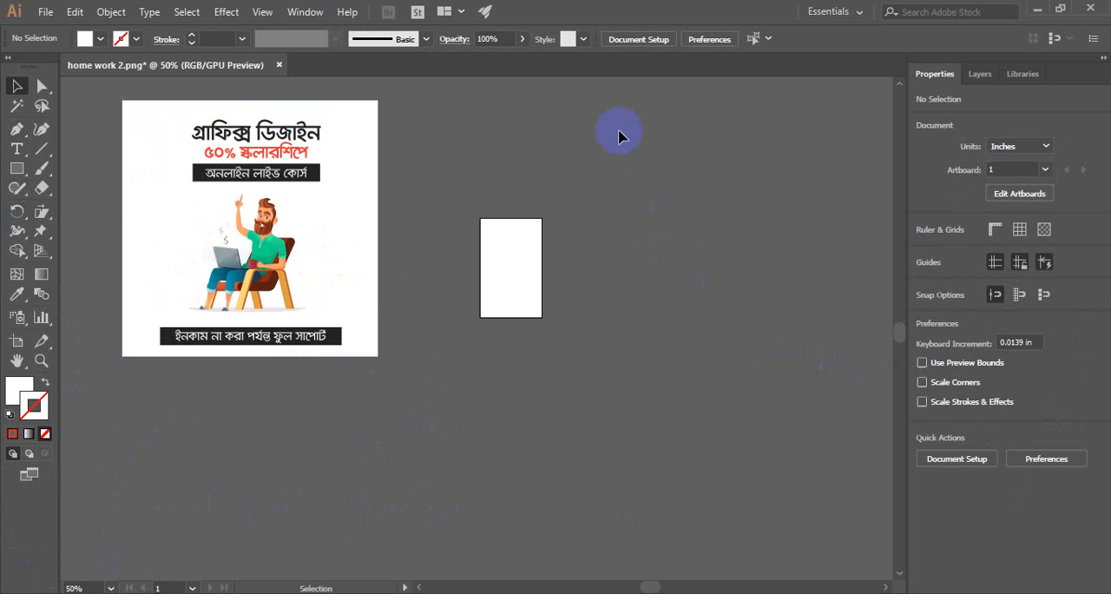
- Reset the Essentials workspace and show the Control bar
left_click(862, 13)
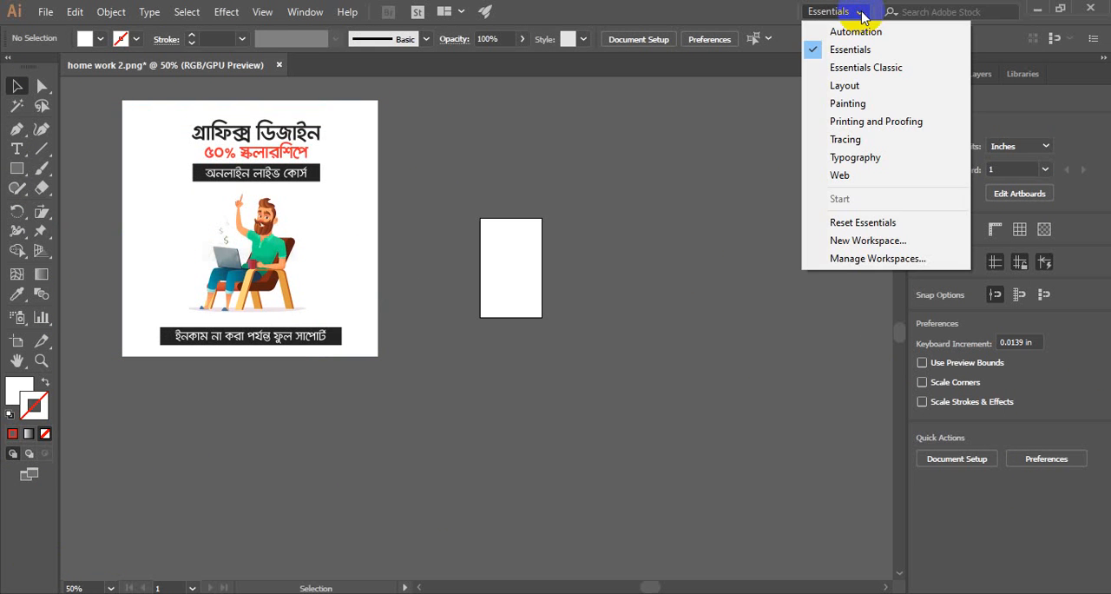
left_click(879, 227)
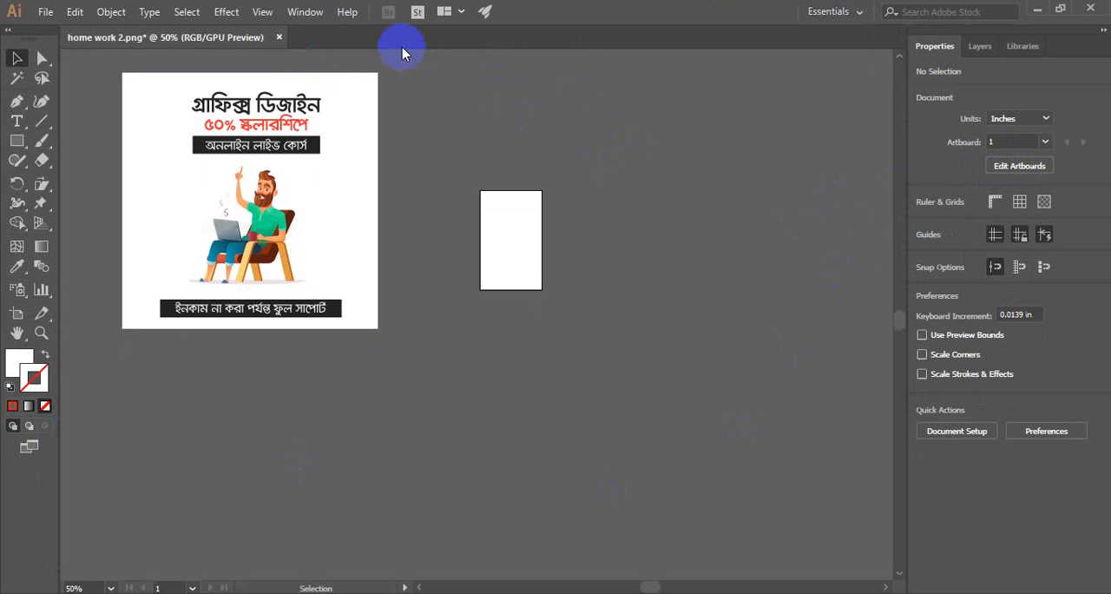
left_click(305, 12)
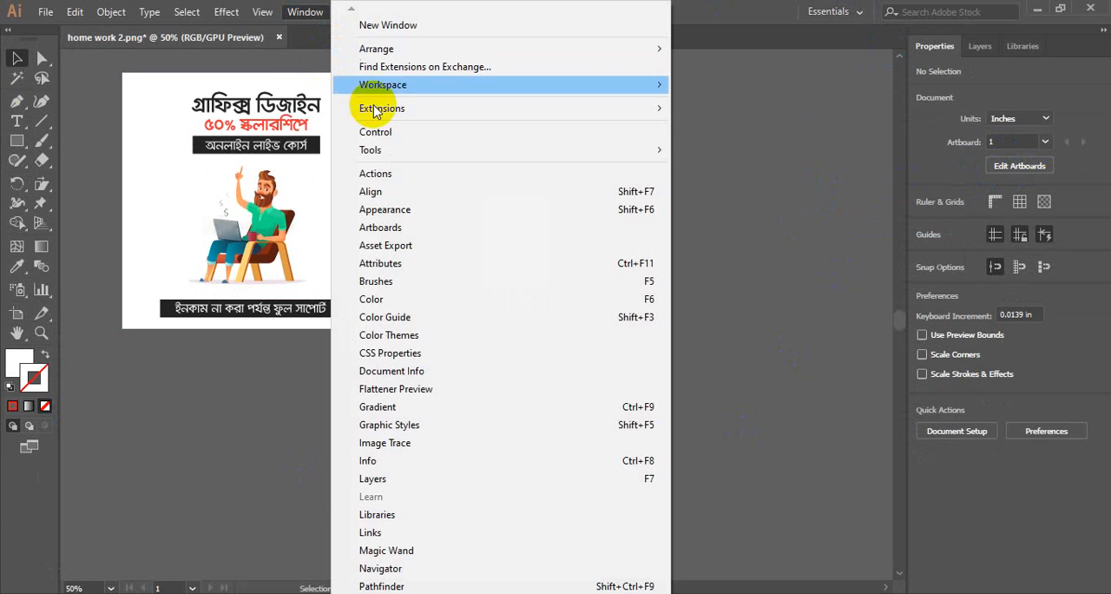
left_click(388, 136)
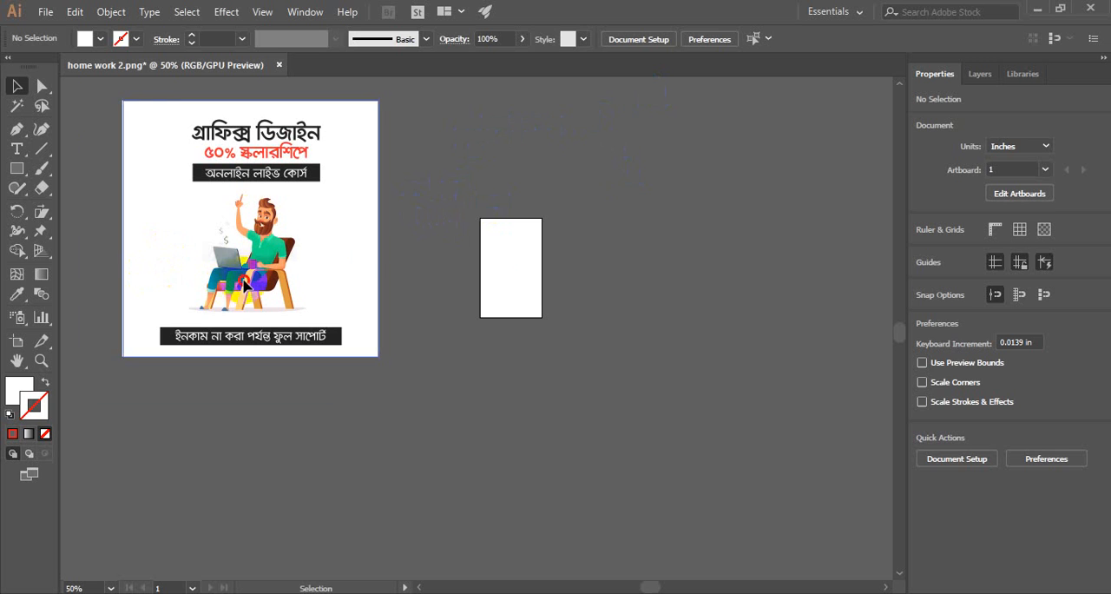
- Shift the poster image to about X -8.8 in, Y 1.2 in and select it
left_click_drag(263, 309, 235, 335)
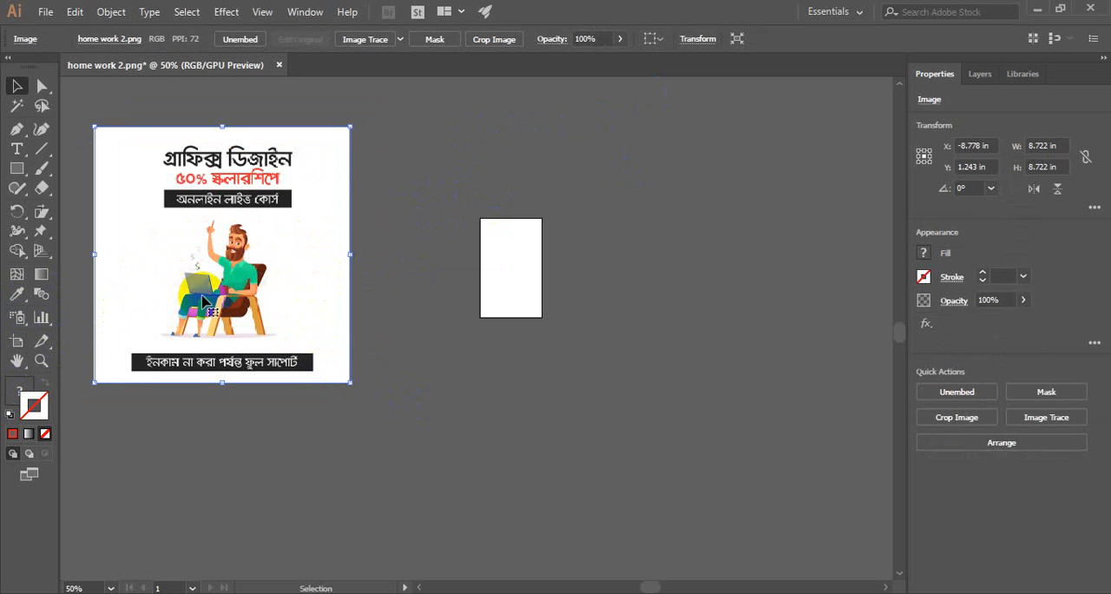
left_click(527, 288)
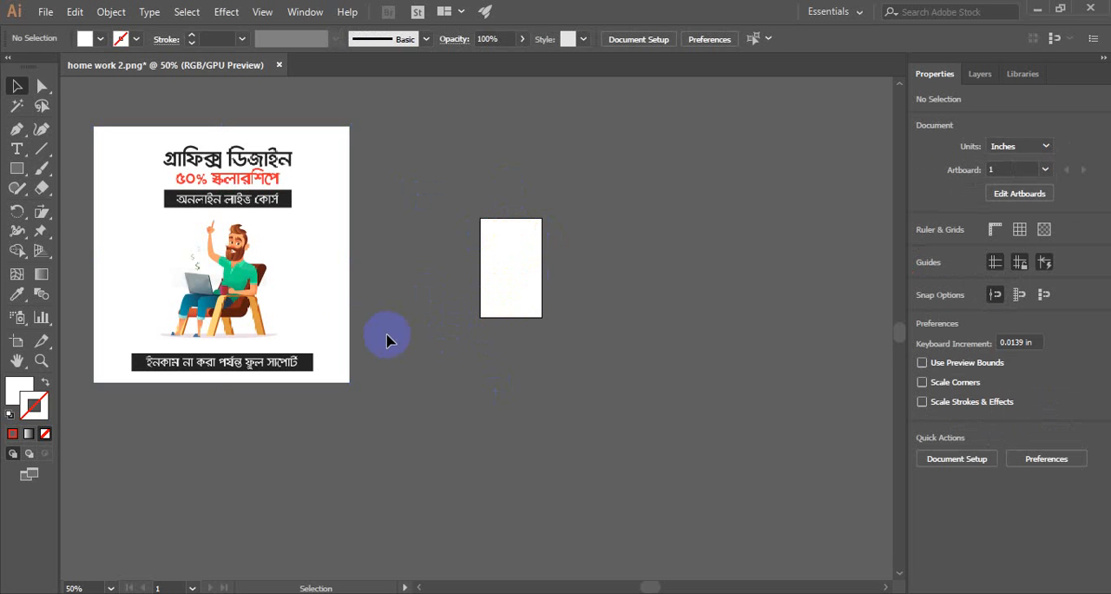
left_click(245, 274)
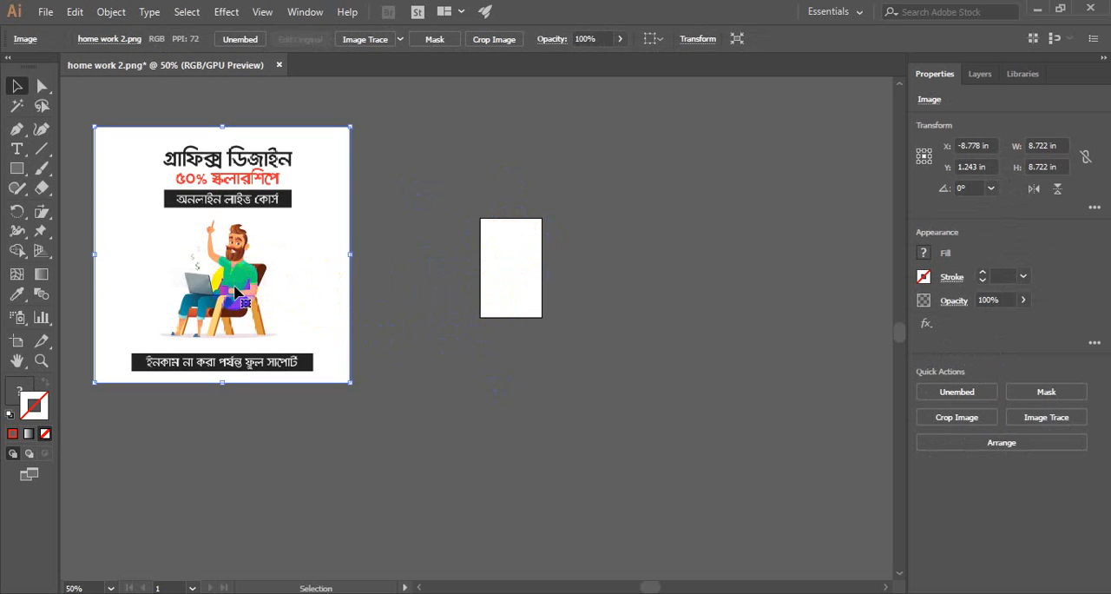
left_click(174, 106)
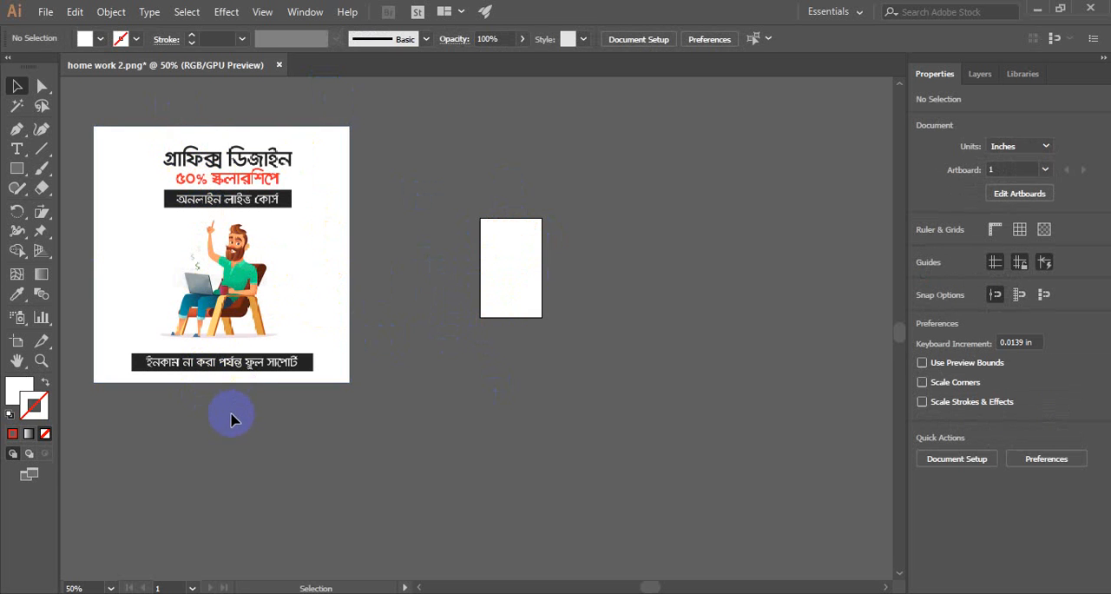
left_click(230, 303)
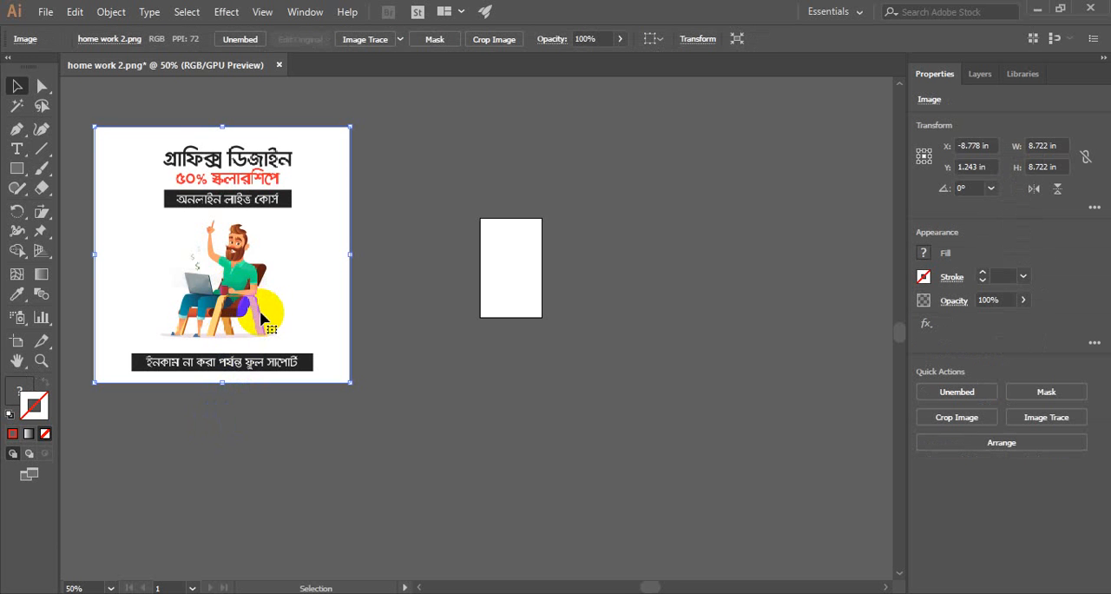
- Reposition the poster image beside the artboard at about X -9.2 in, Y 1.4 in and clear the selection
scroll(260, 313, "up", 2)
left_click_drag(269, 214, 407, 385)
scroll(300, 350, "up", 3)
scroll(407, 383, "down", 3)
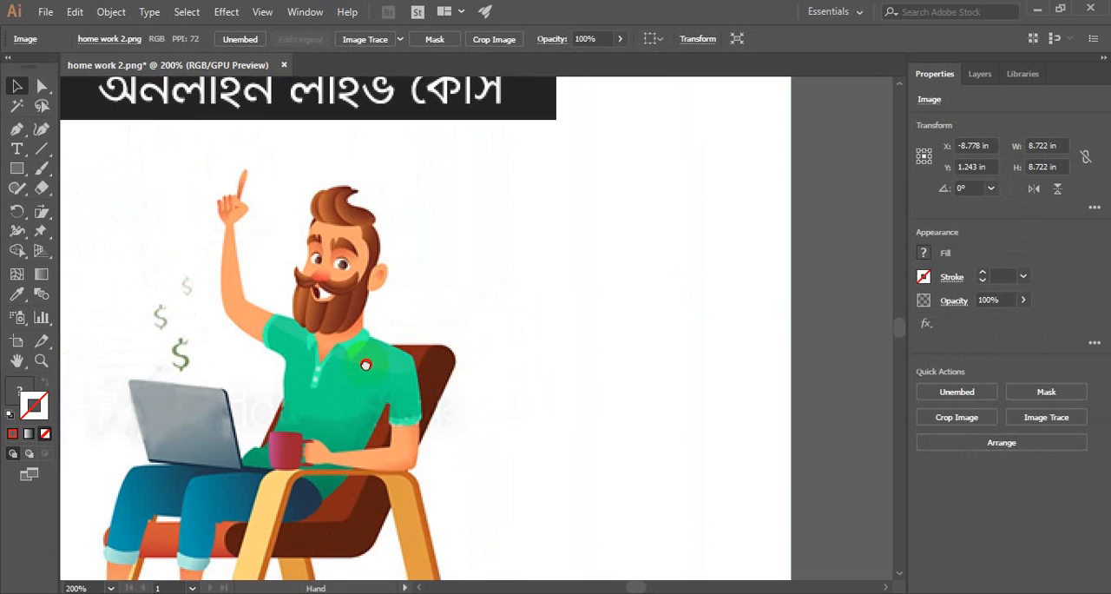
scroll(407, 383, "up", 2)
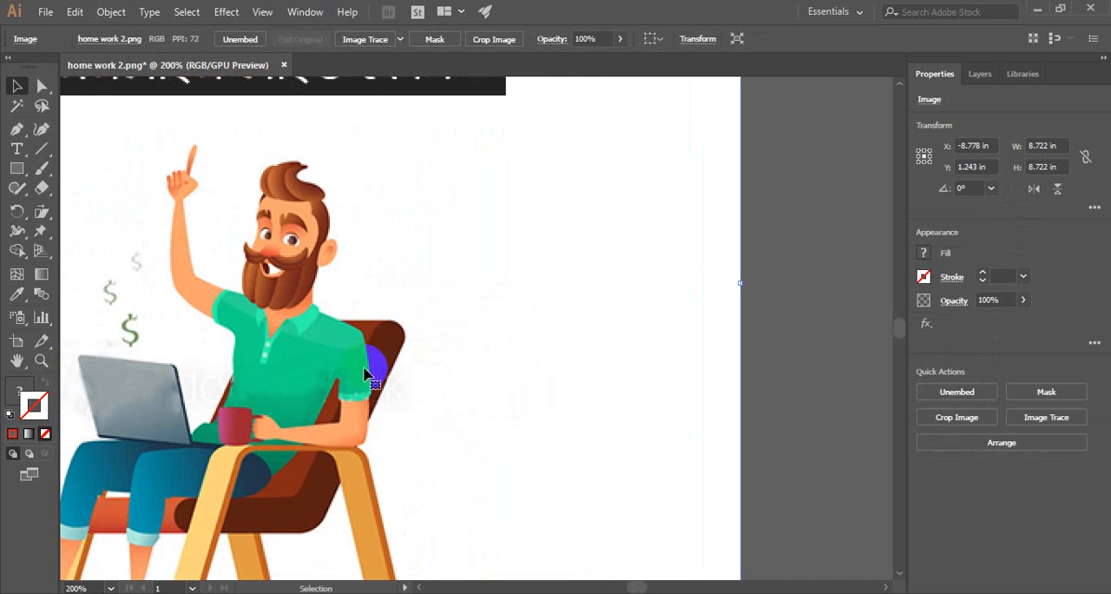
left_click_drag(332, 298, 388, 207)
scroll(358, 322, "down", 3)
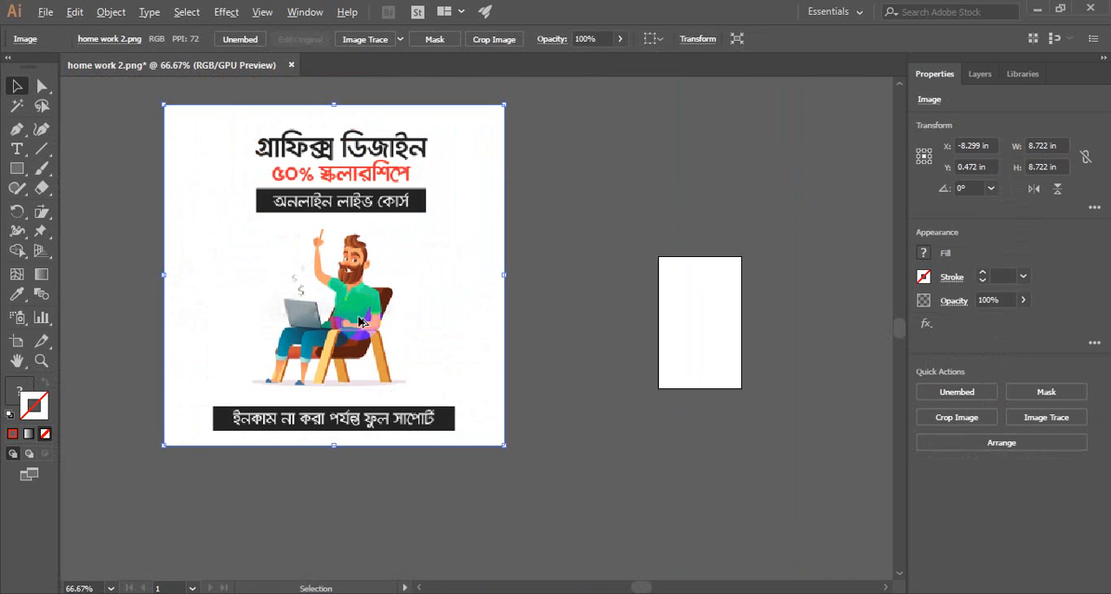
left_click_drag(392, 341, 452, 354)
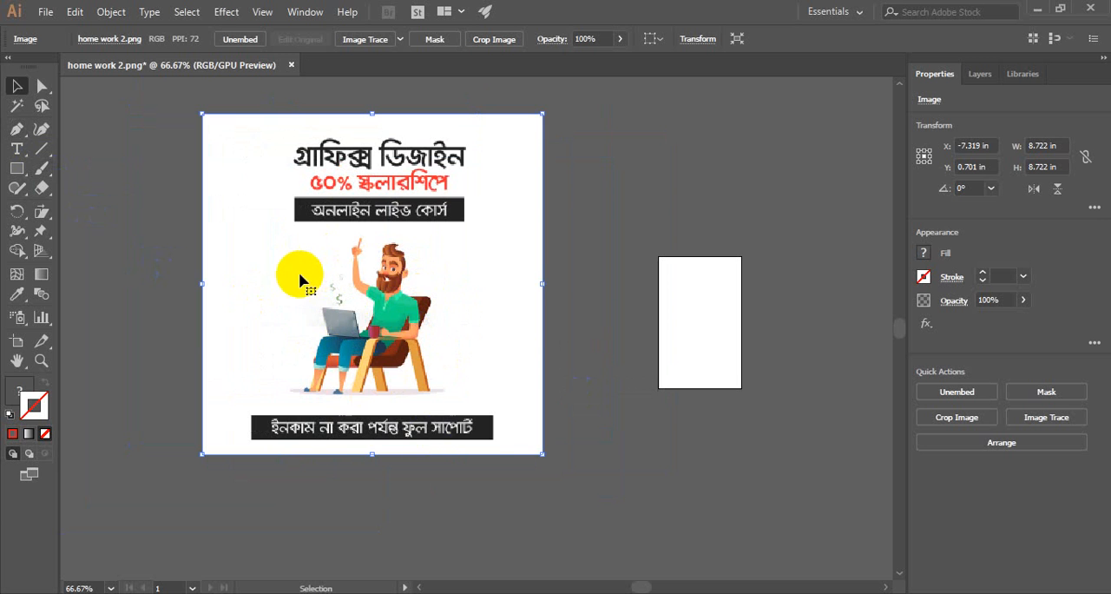
left_click_drag(243, 317, 323, 363)
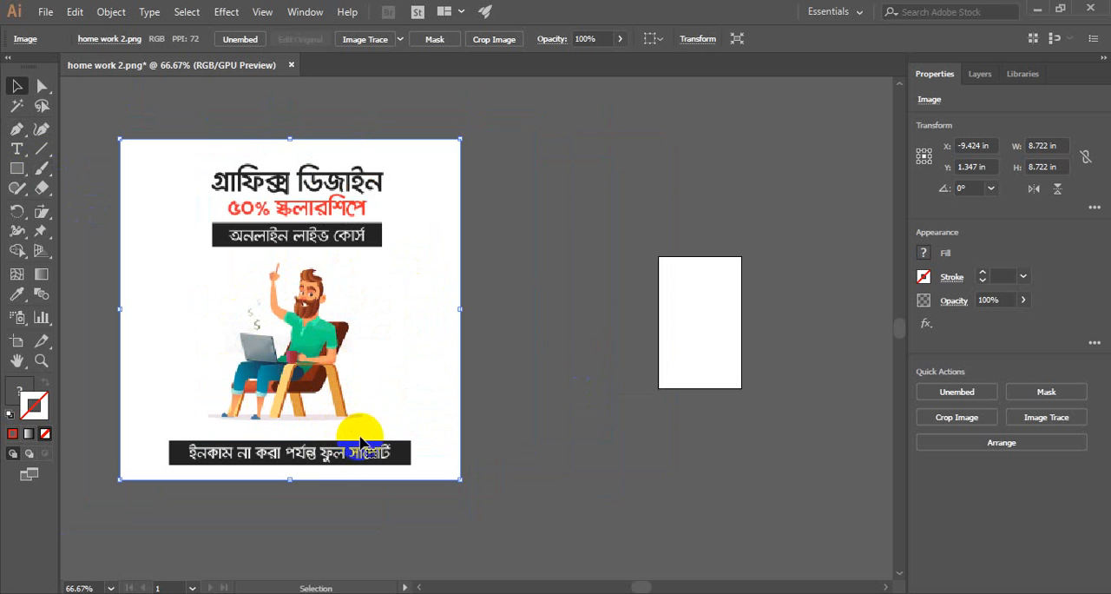
mouse_move(385, 411)
left_mouse_down()
mouse_move(401, 391)
mouse_move(395, 381)
mouse_move(389, 397)
left_mouse_up()
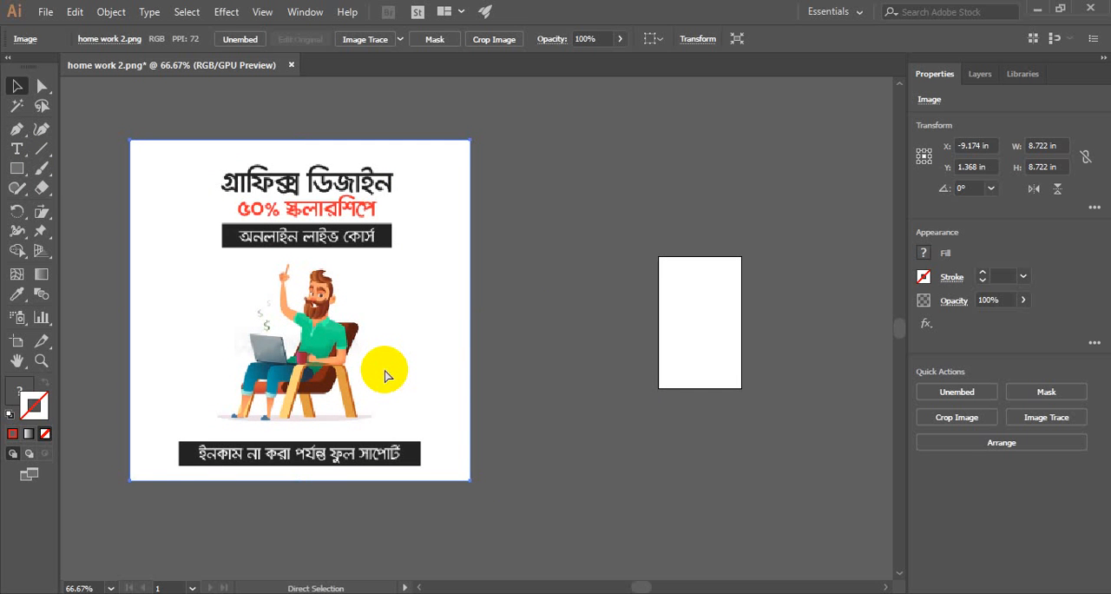
key("ctrl+shift+a")
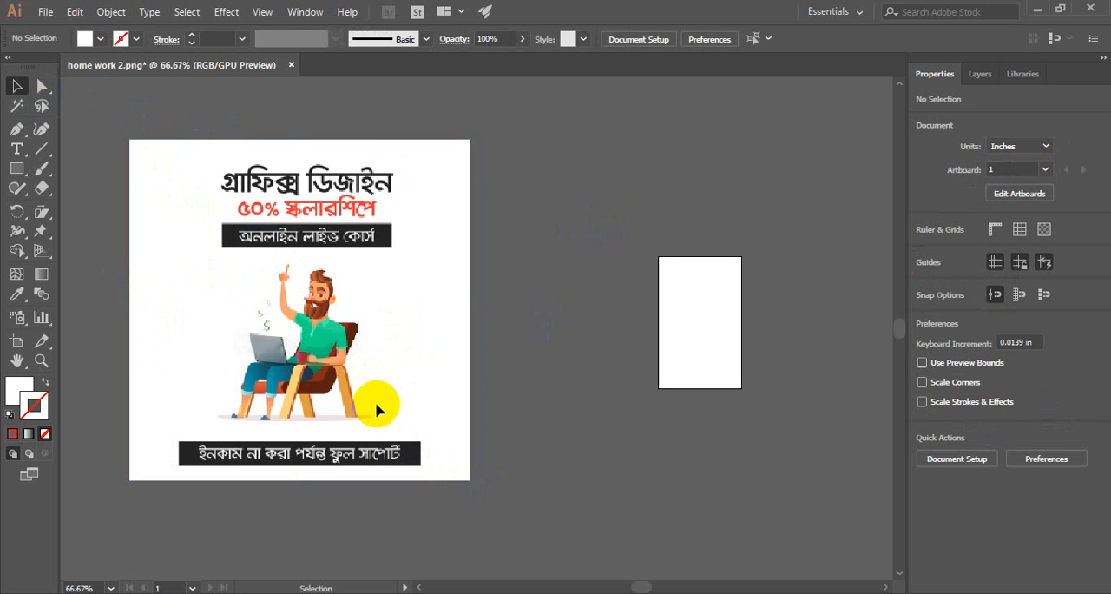
left_click_drag(373, 403, 366, 317)
left_click(40, 89)
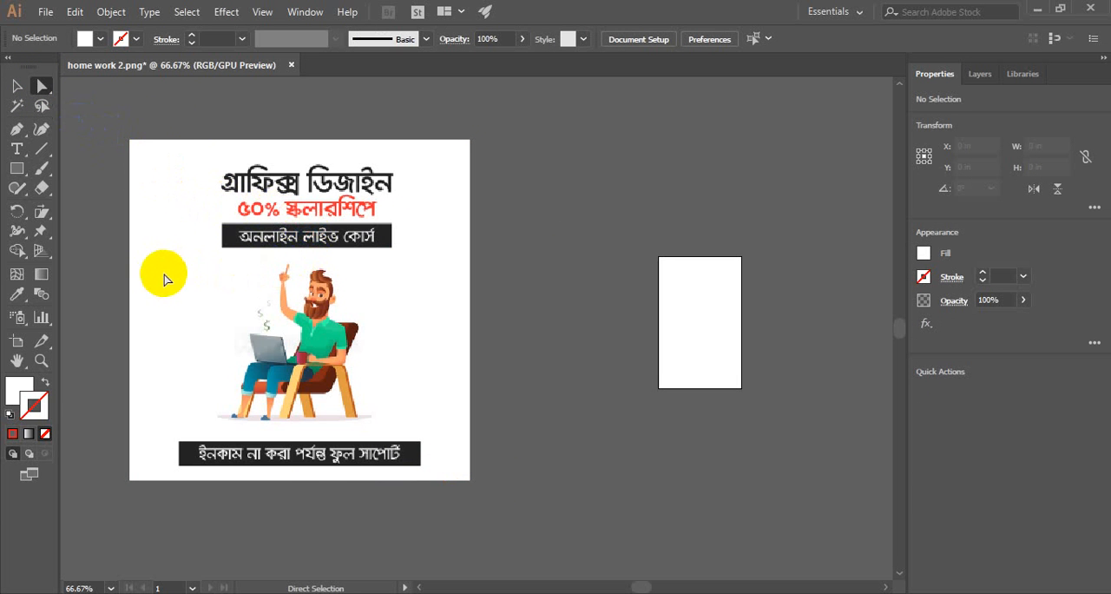
left_click(17, 87)
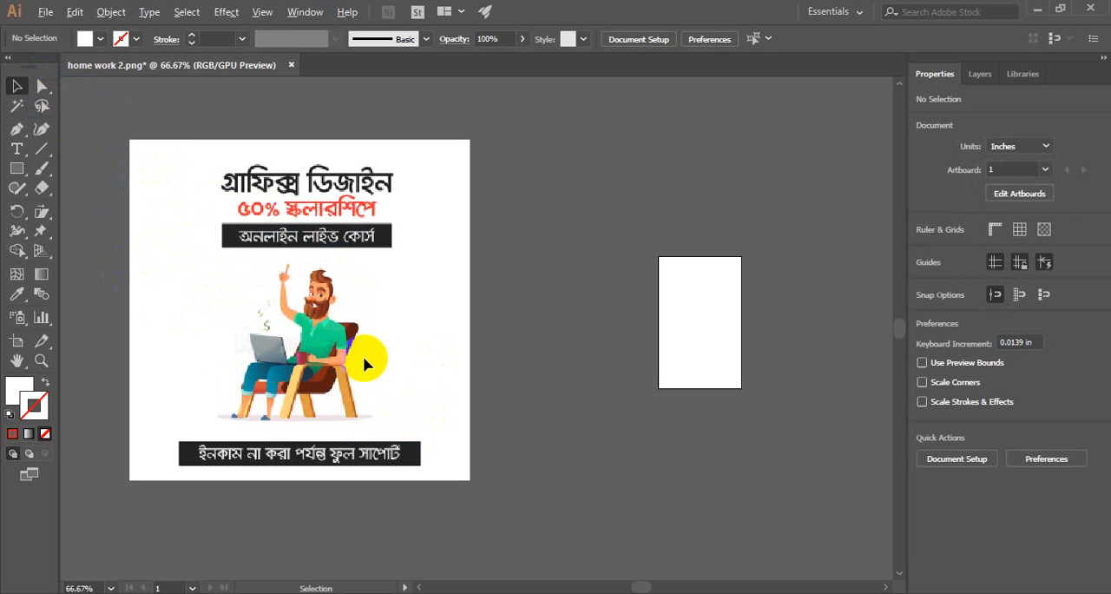
- Set the fill colour to brown 842715 by sampling the chair's backrest with the Eyedropper
scroll(363, 356, "up", 3)
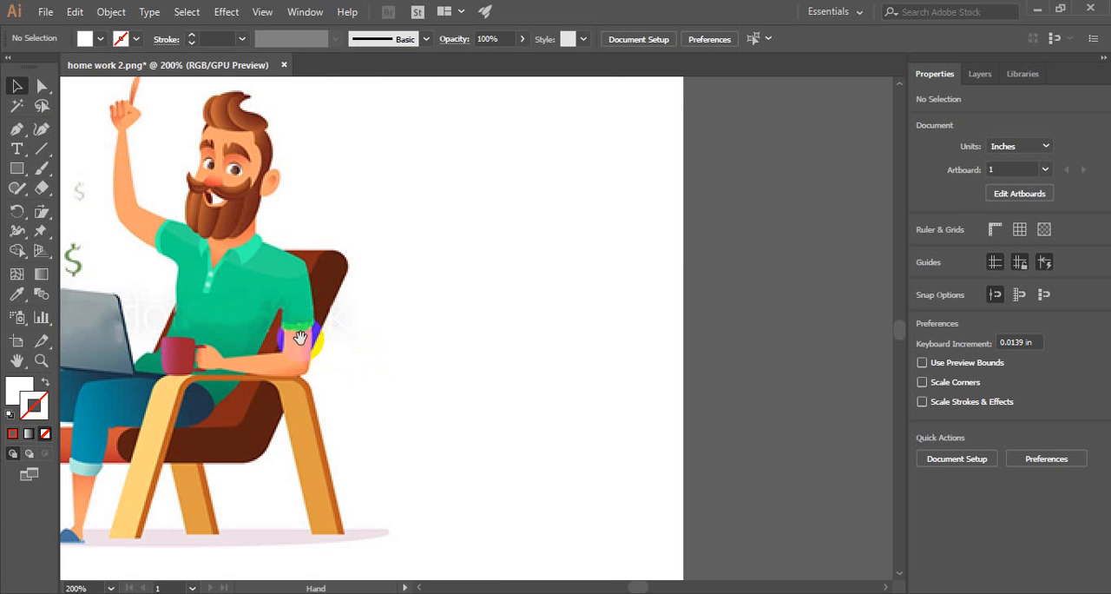
left_click_drag(265, 349, 429, 293)
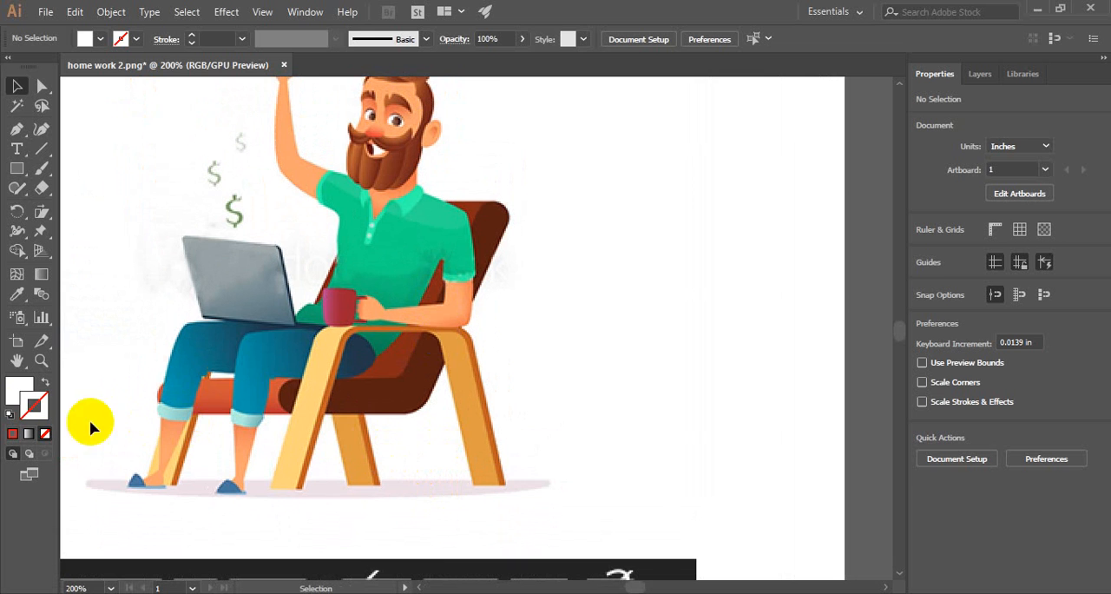
left_click(10, 415)
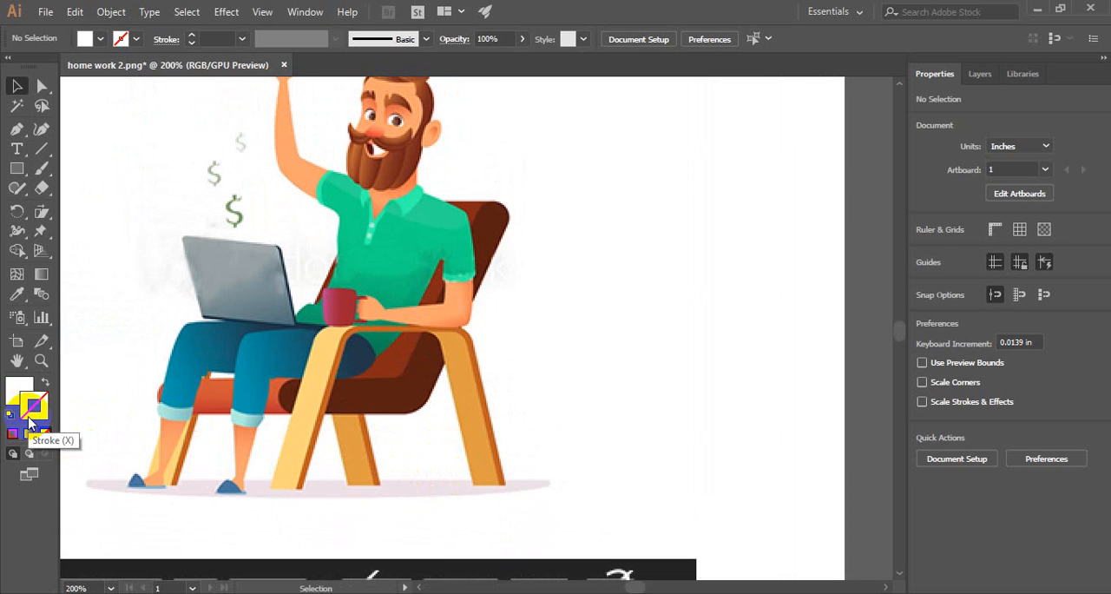
left_click(19, 393)
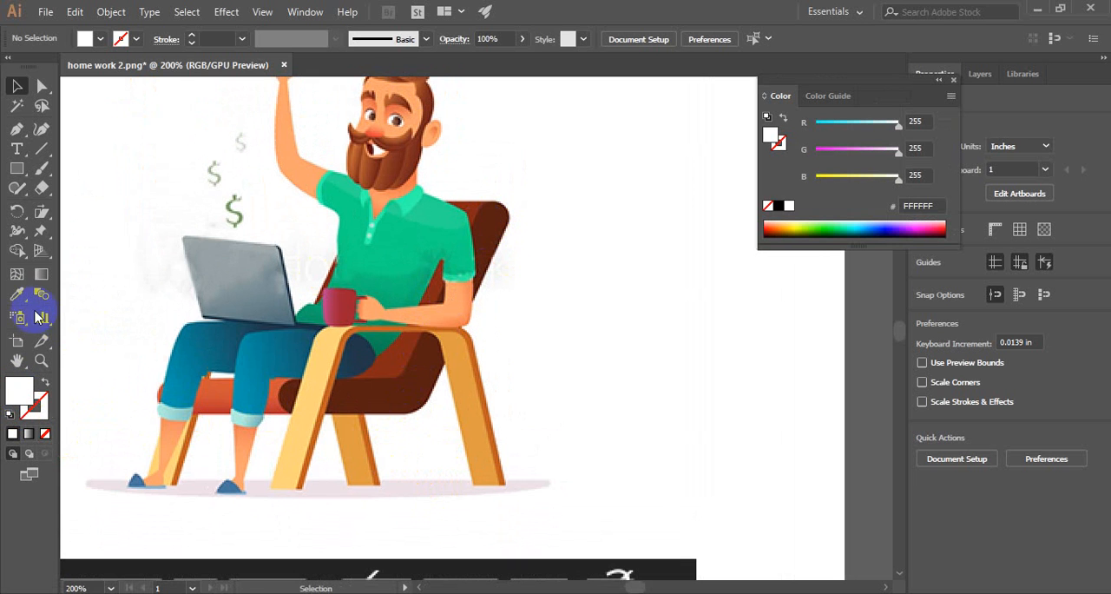
left_click(17, 293)
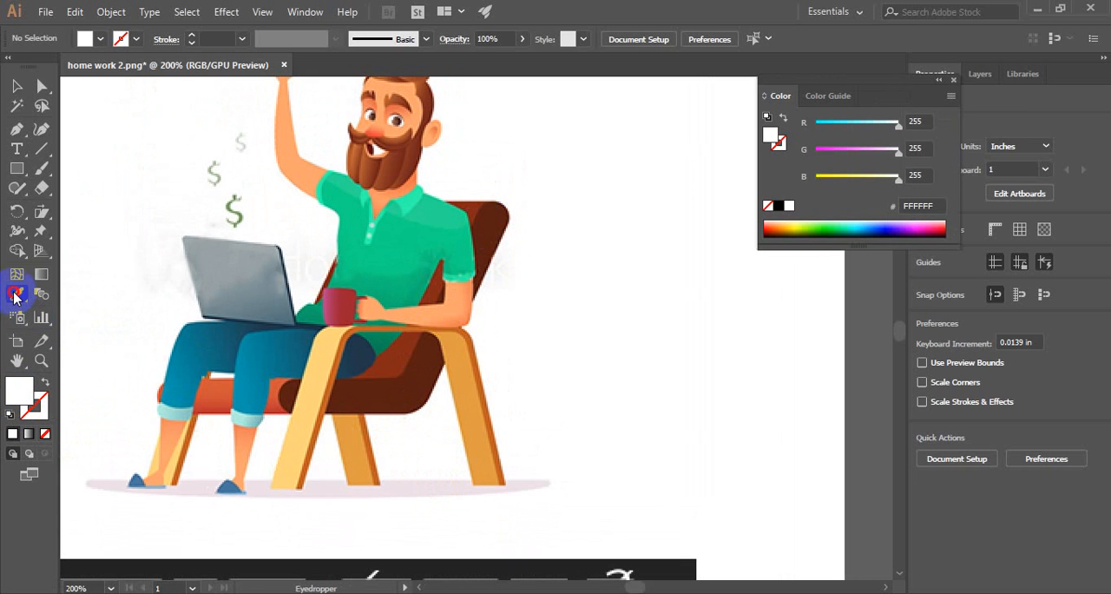
left_click(473, 206)
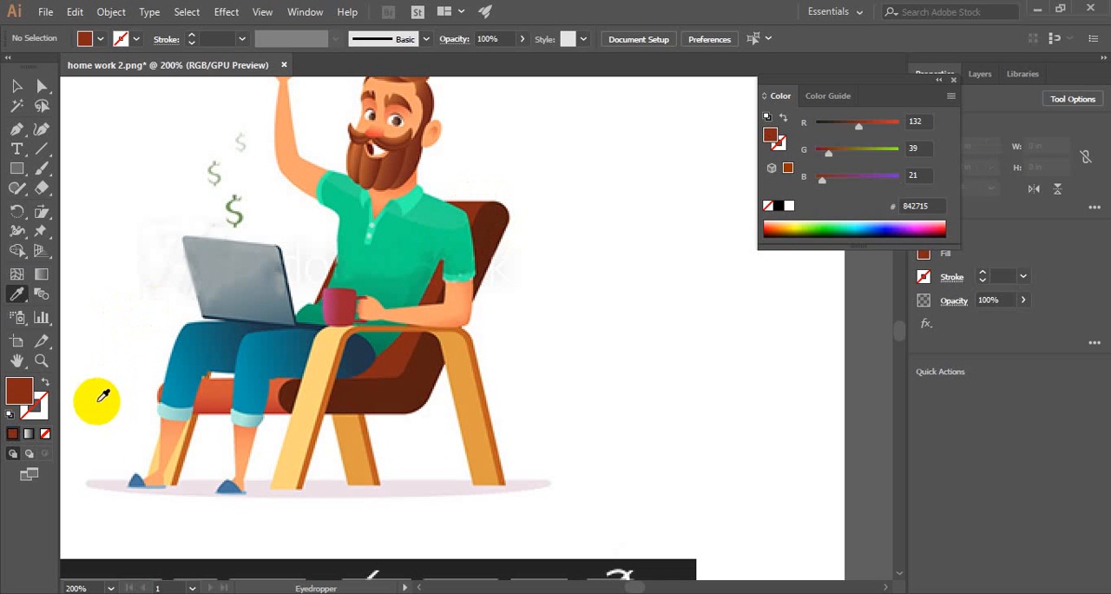
- Draw a brown rectangle about 1.18 in wide and 1.49 in high over the chair's backrest
left_click(15, 171)
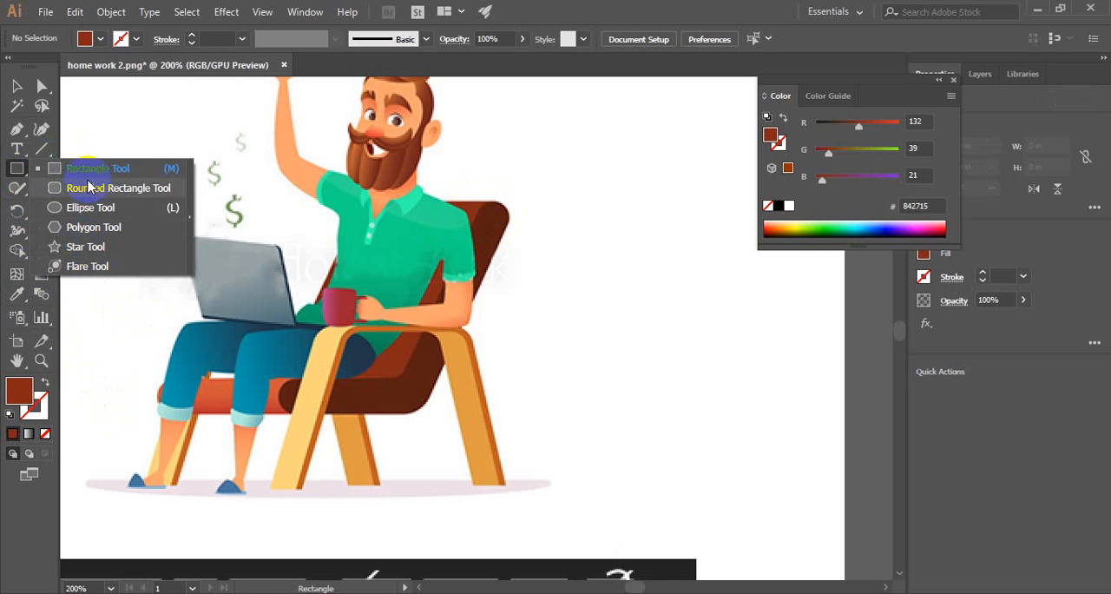
left_click(87, 169)
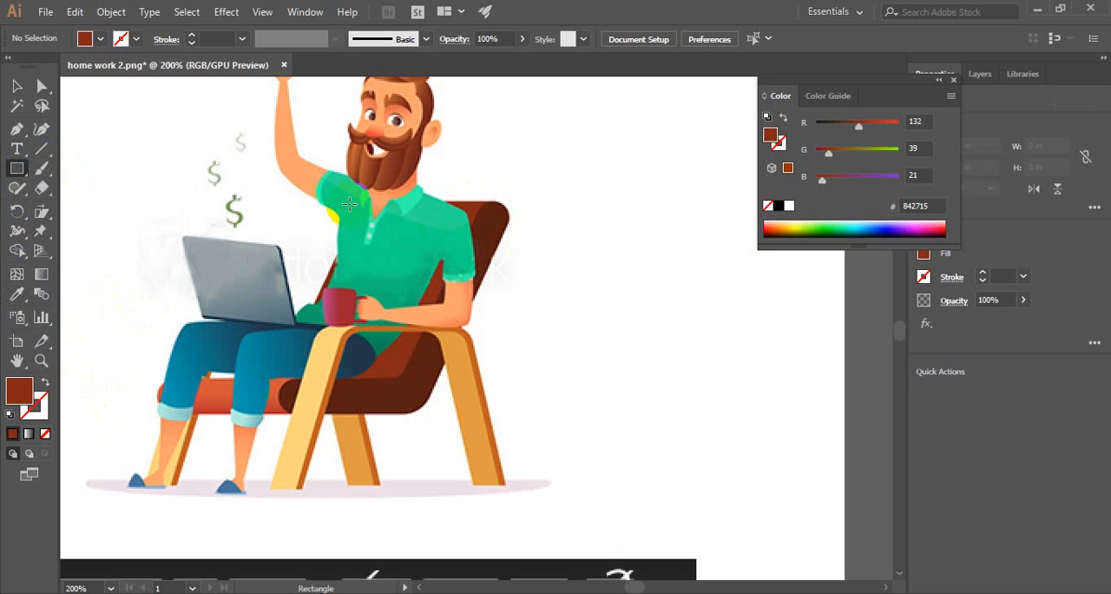
left_click(496, 215)
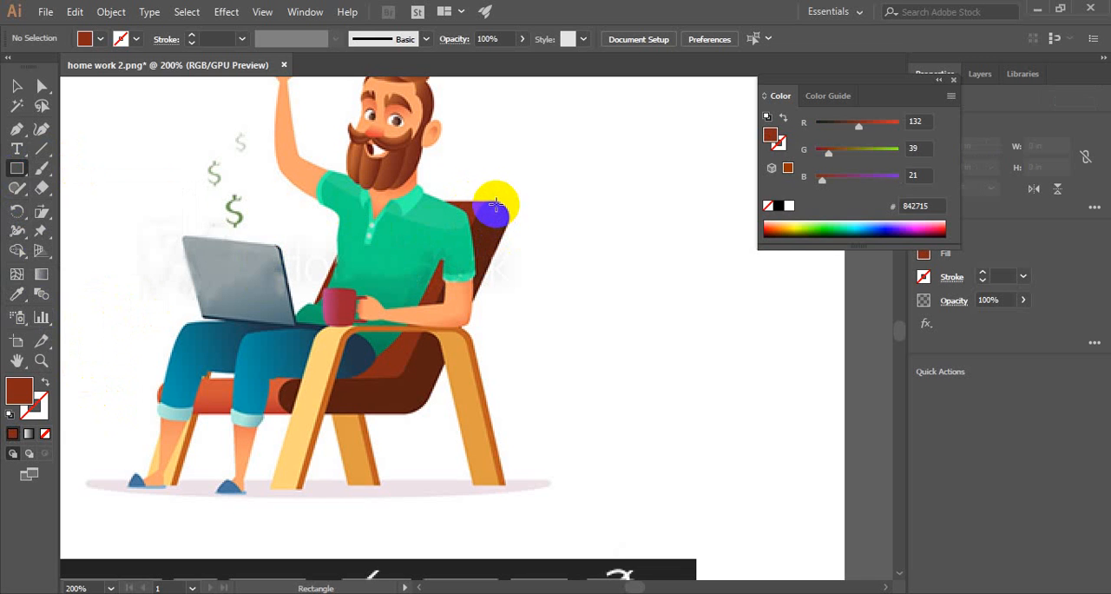
left_click_drag(496, 205, 366, 378)
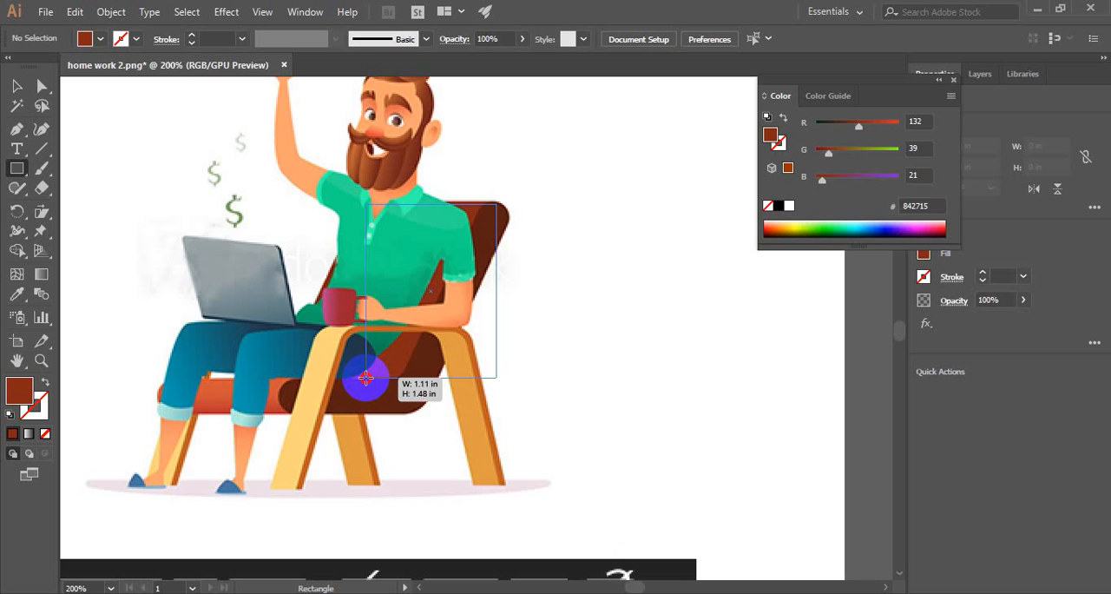
left_click_drag(365, 378, 358, 379)
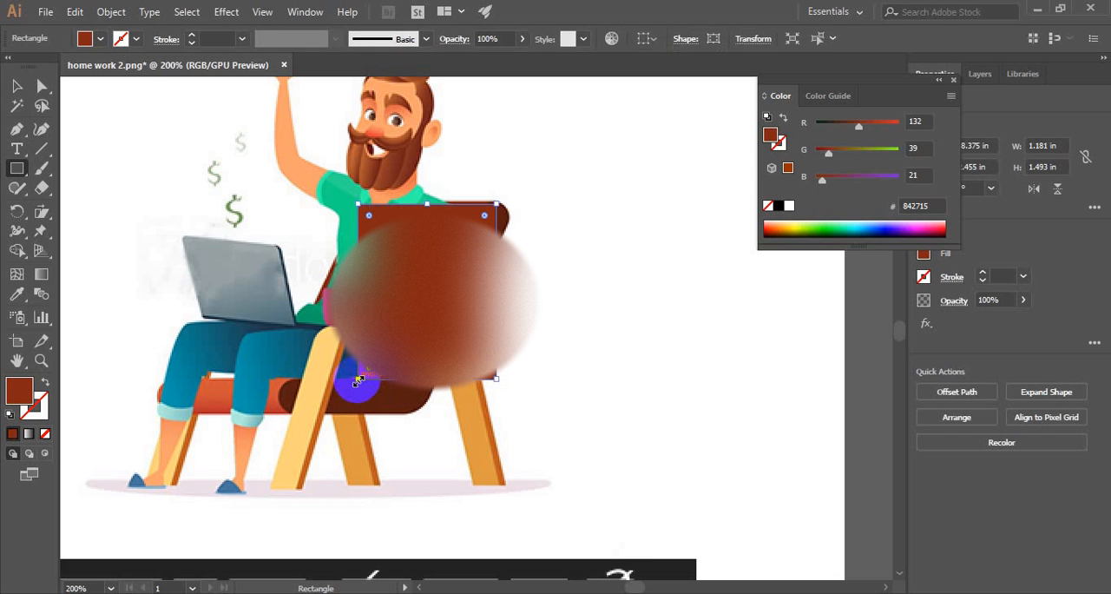
left_click(17, 86)
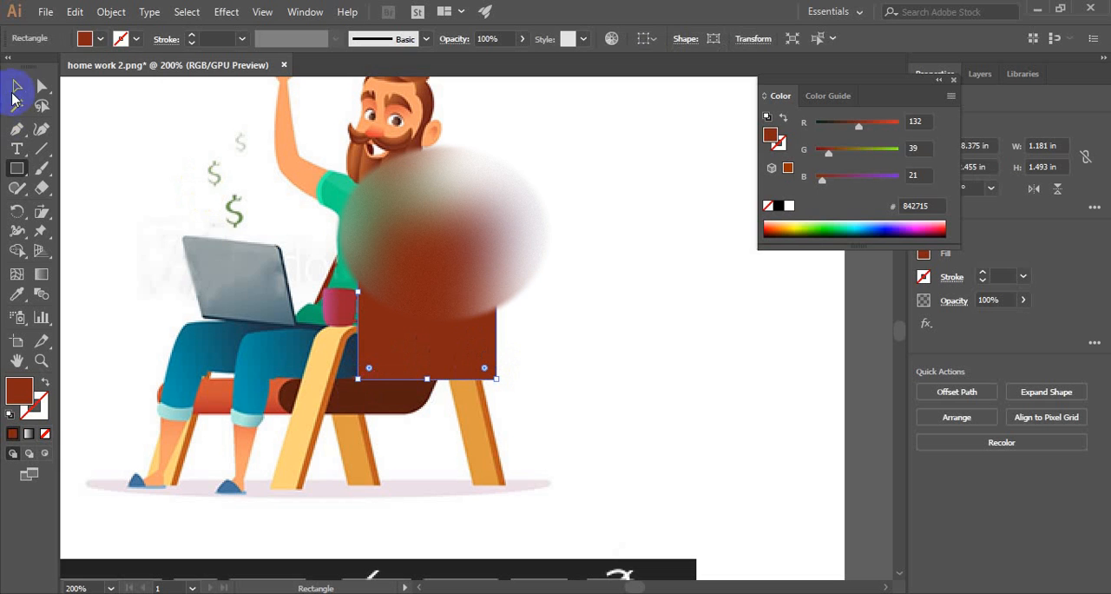
- Shear the brown rectangle into a right-leaning parallelogram about 1.75 in wide and place it against the chair's backrest
left_click_drag(437, 317, 596, 329)
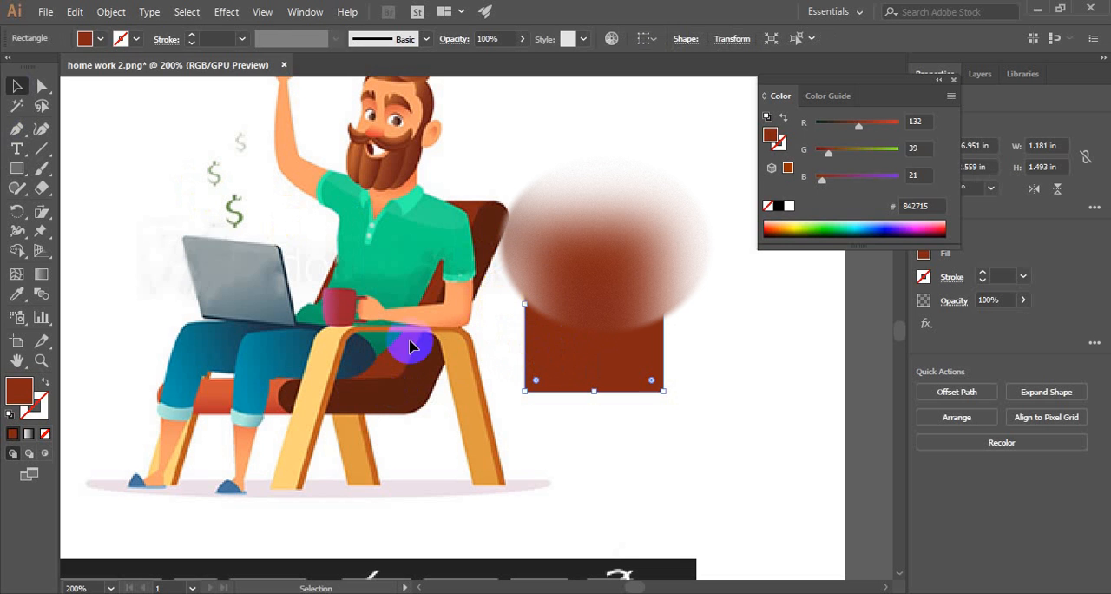
left_click(39, 216)
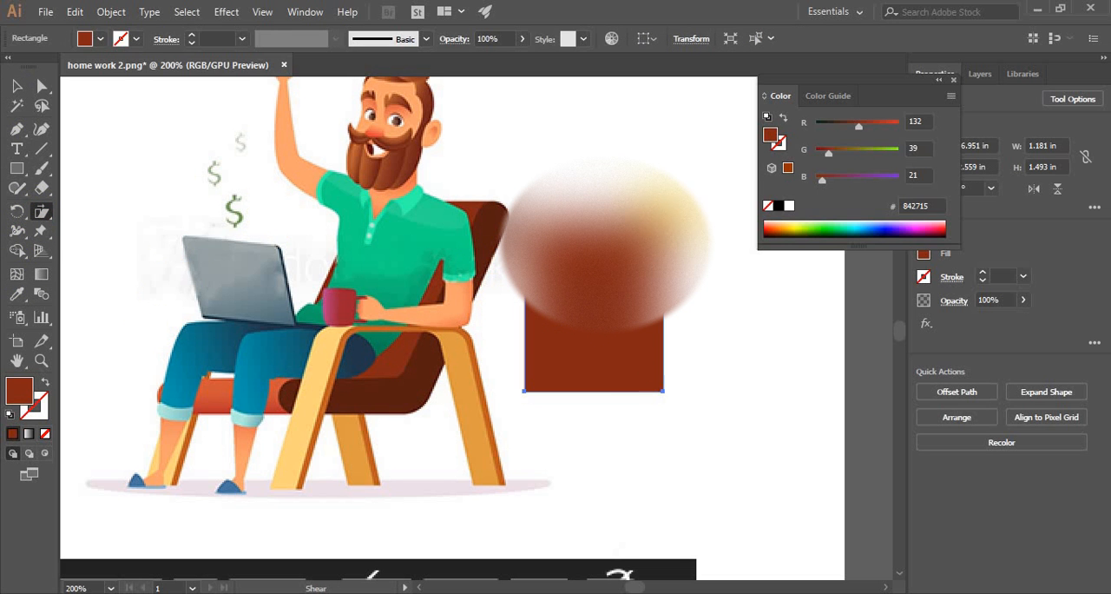
left_click_drag(679, 217, 704, 219)
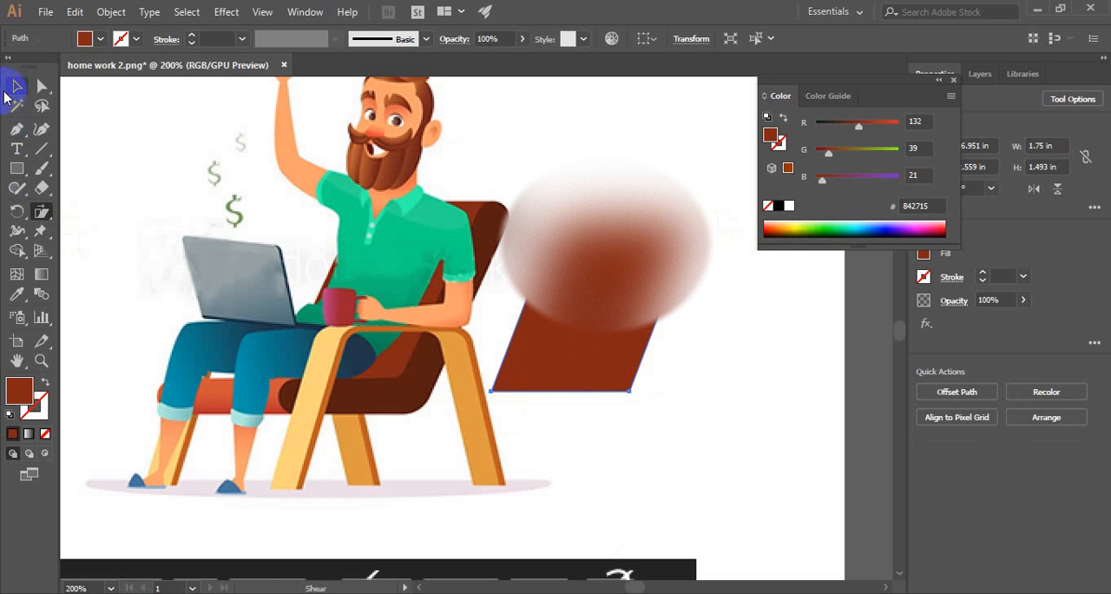
left_click(16, 85)
left_click(479, 426)
left_click_drag(578, 352, 550, 359)
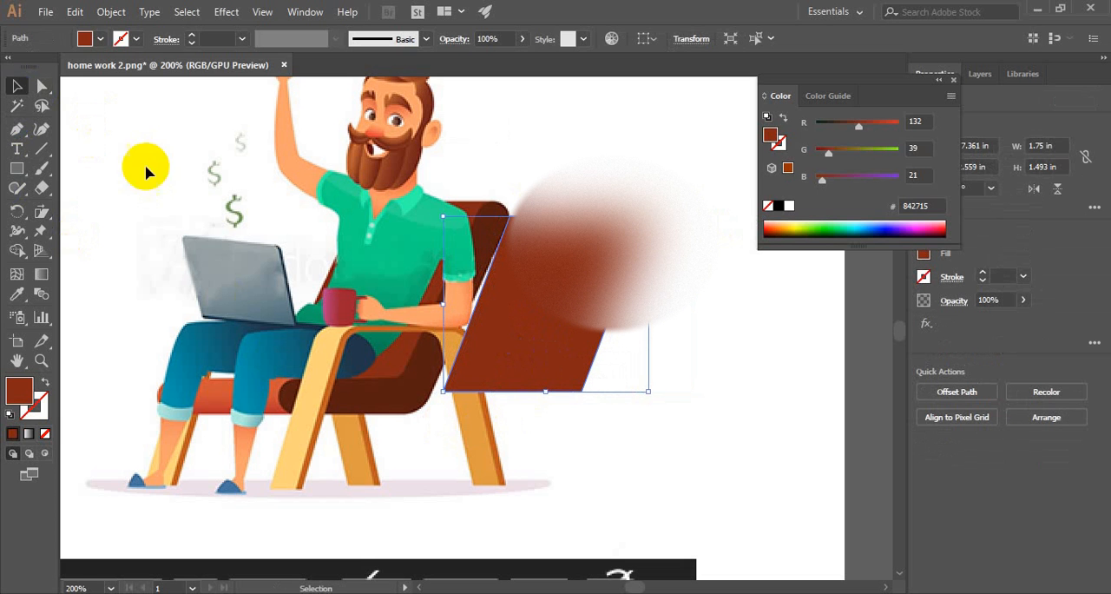
- Shear the parallelogram further to about 1.88 in wide and move it clear of the chair, up beside the man's head
left_click(41, 190)
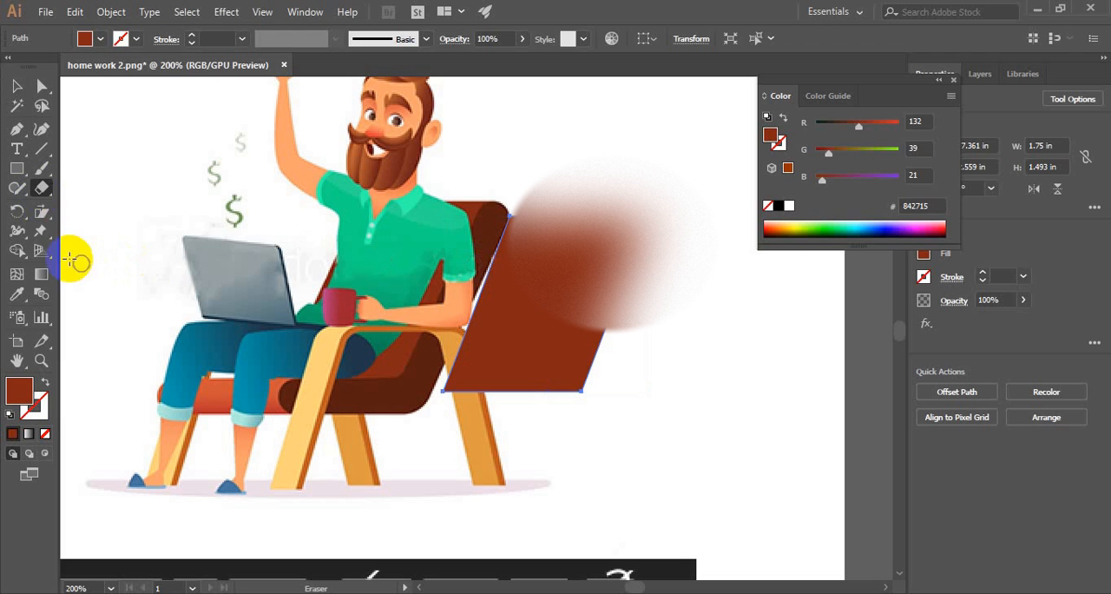
left_click(42, 213)
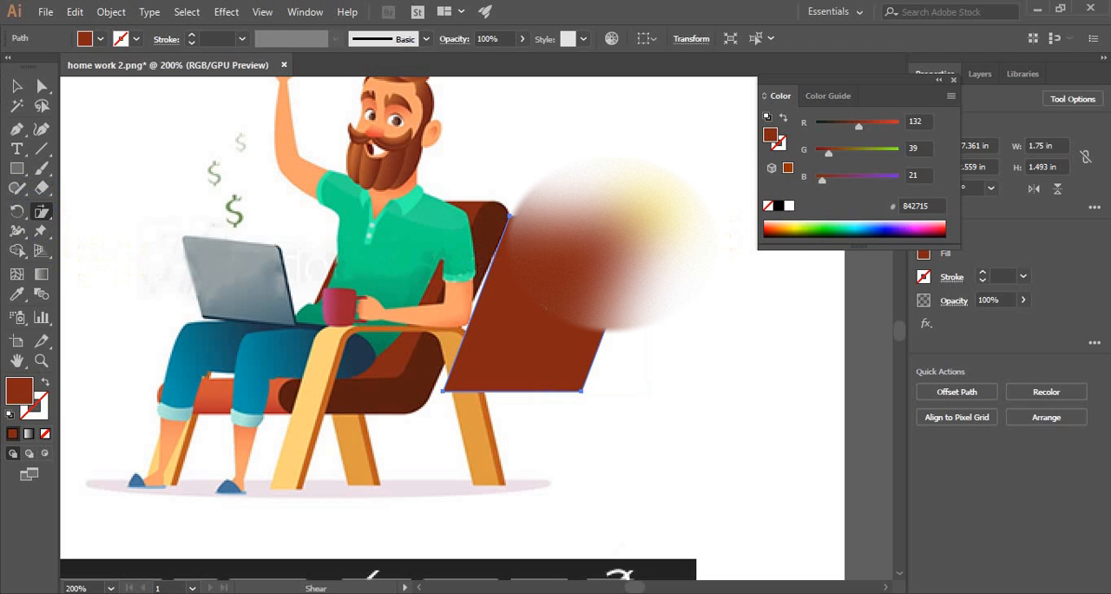
left_click_drag(650, 216, 713, 224)
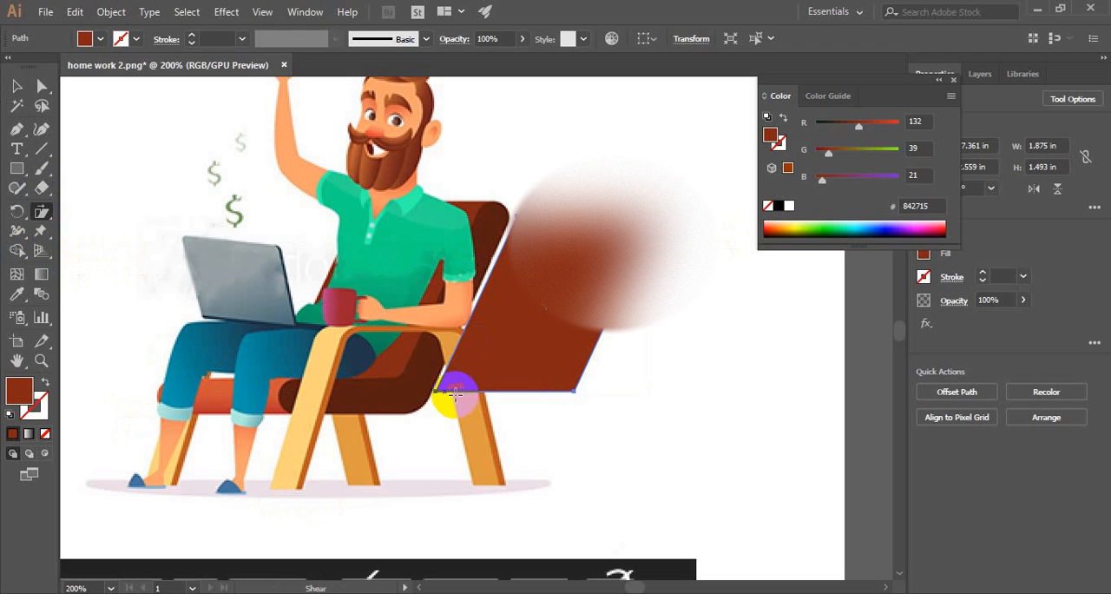
left_click(17, 86)
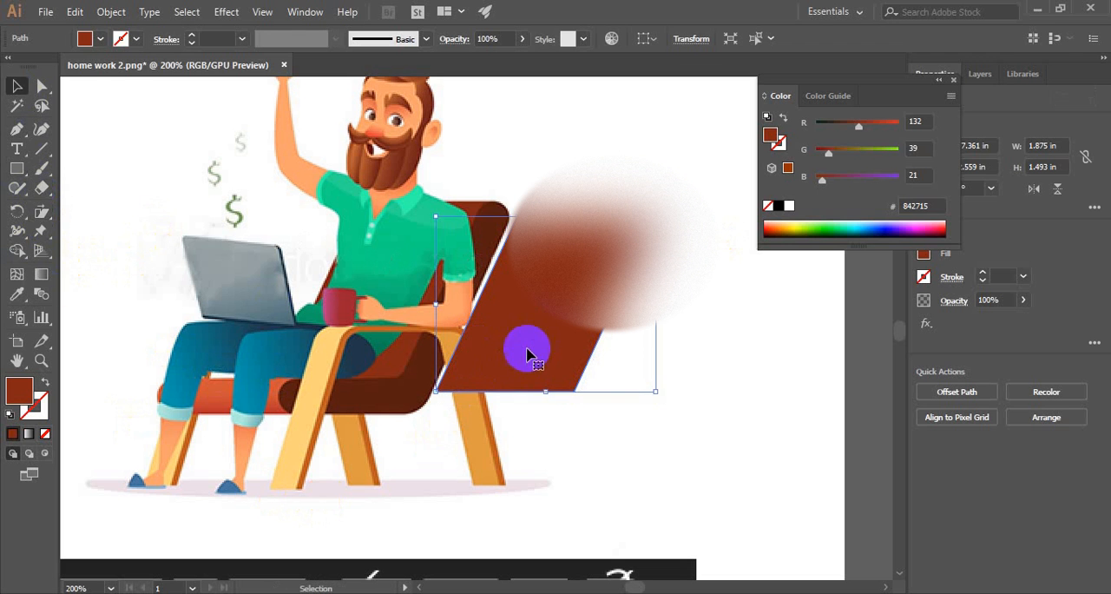
left_click_drag(525, 347, 610, 216)
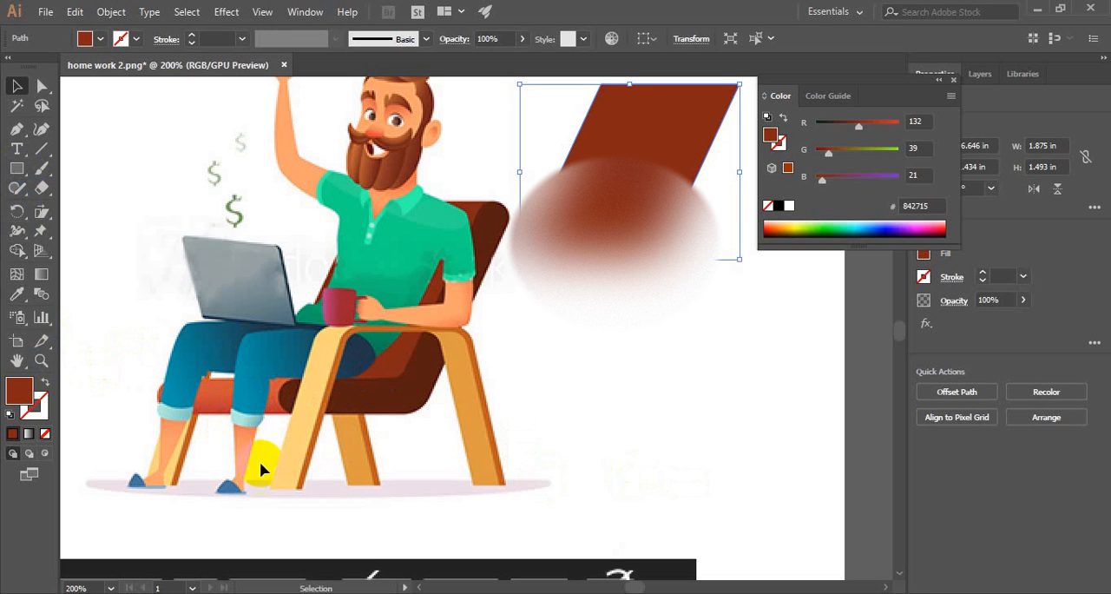
- Draw a straight horizontal line about 1.06 in long across the chair's red seat cushion with the Pen tool
left_click(17, 130)
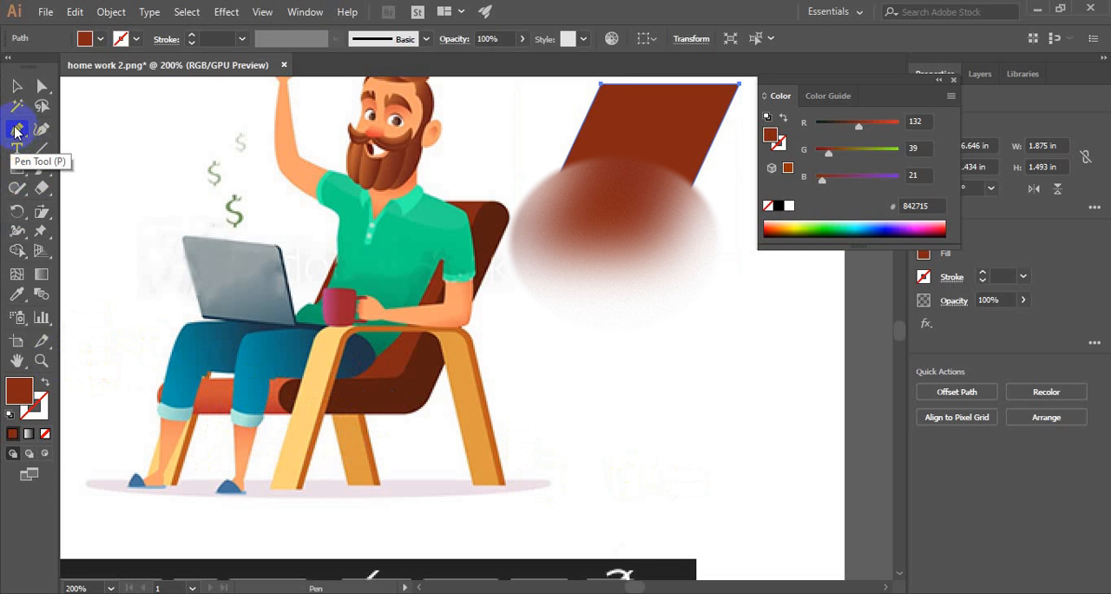
left_click(16, 130)
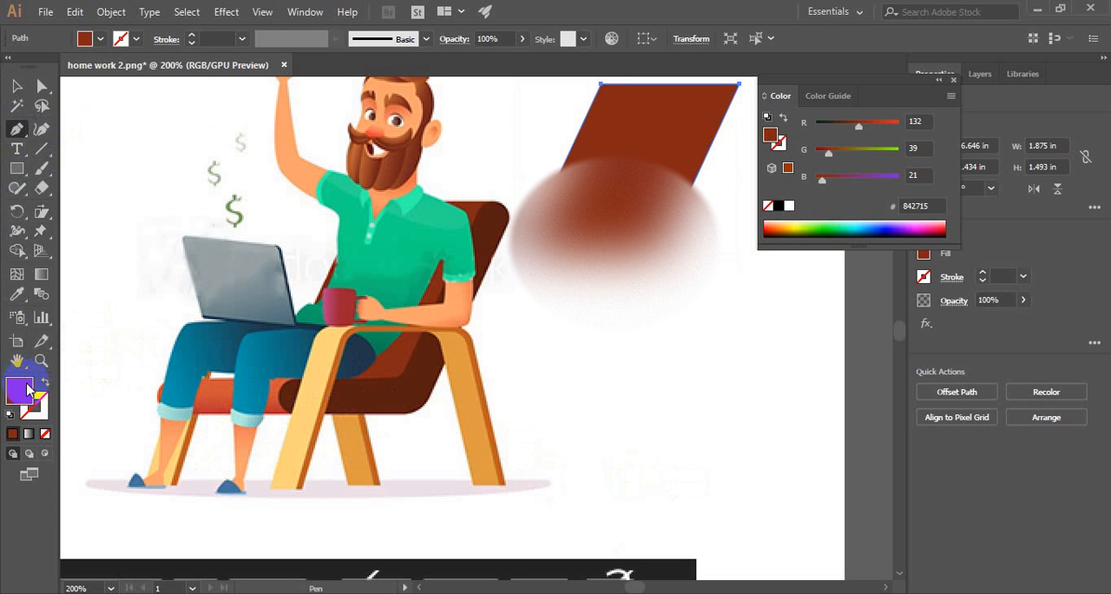
left_click(328, 426)
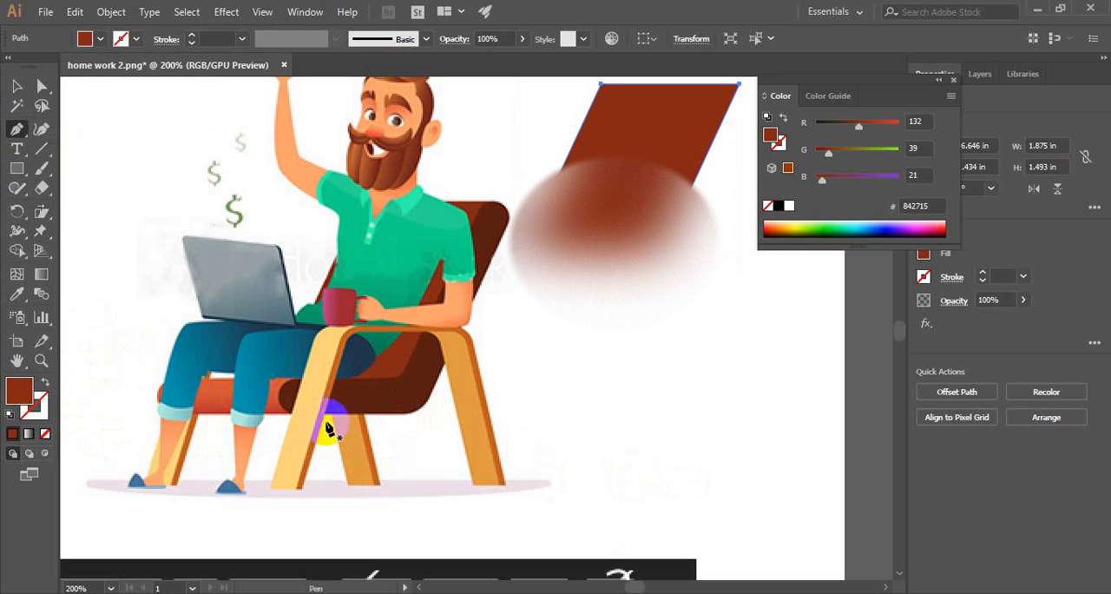
left_click(162, 404)
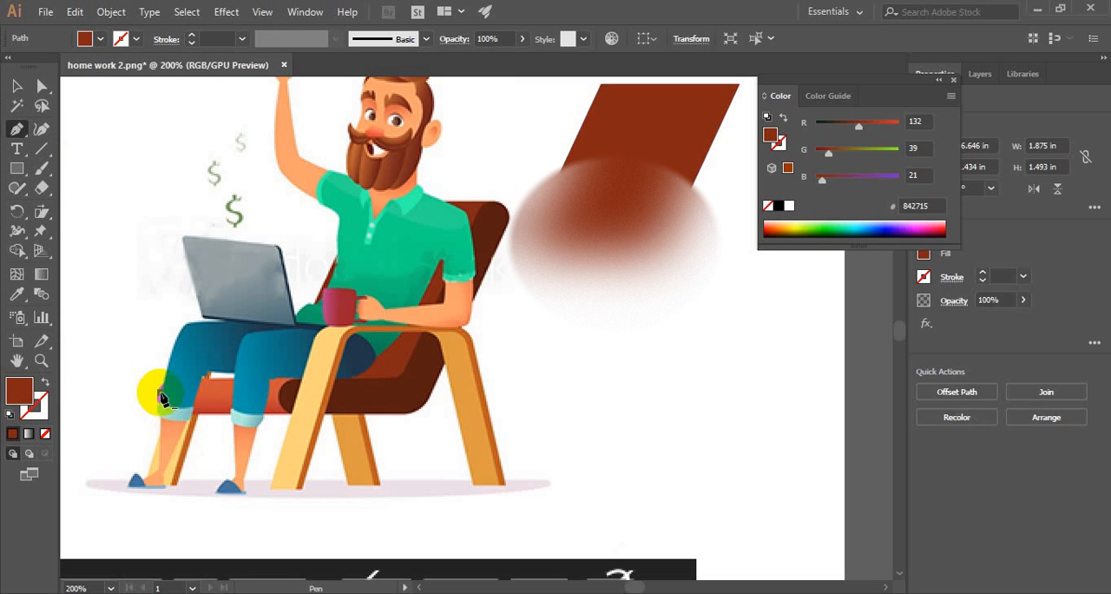
left_click(160, 393)
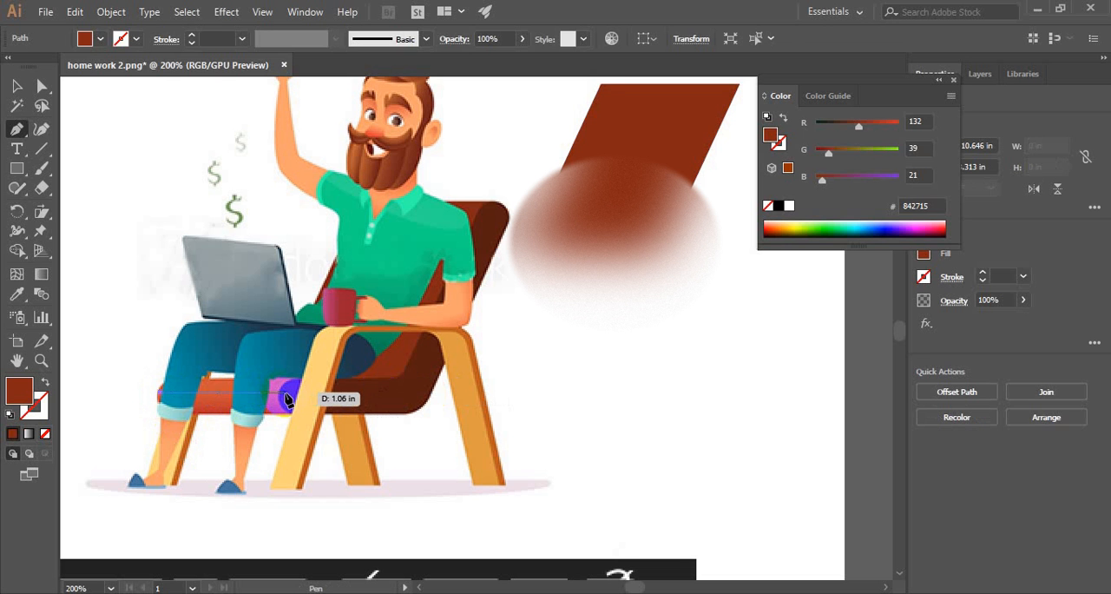
left_click(286, 394)
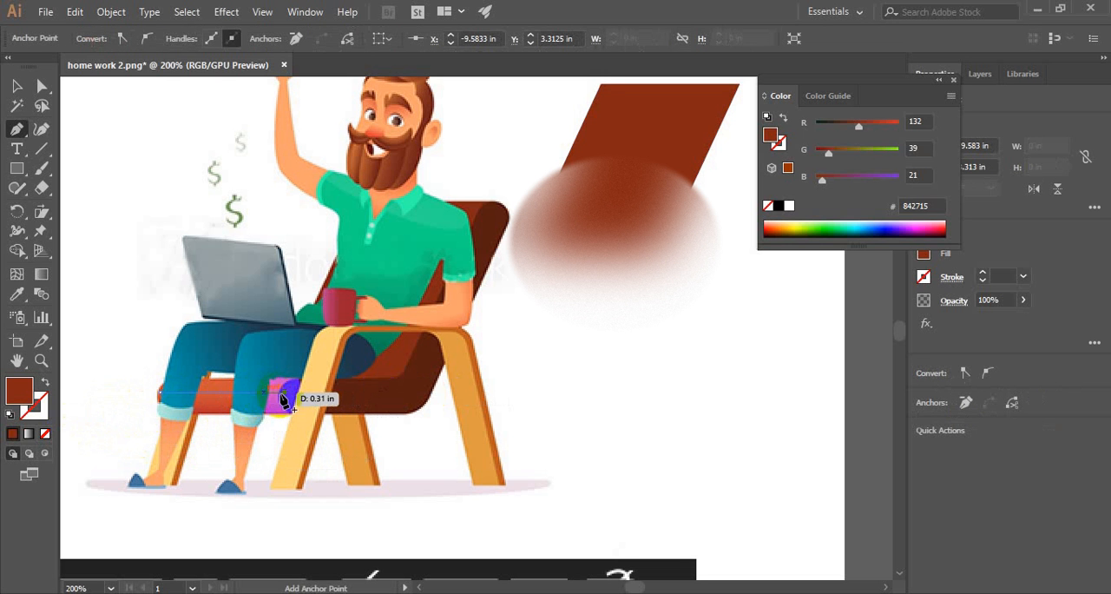
- Swap the seat line's fill and stroke so the brown becomes its stroke, and set the stroke weight to 20 pt
left_click(45, 382)
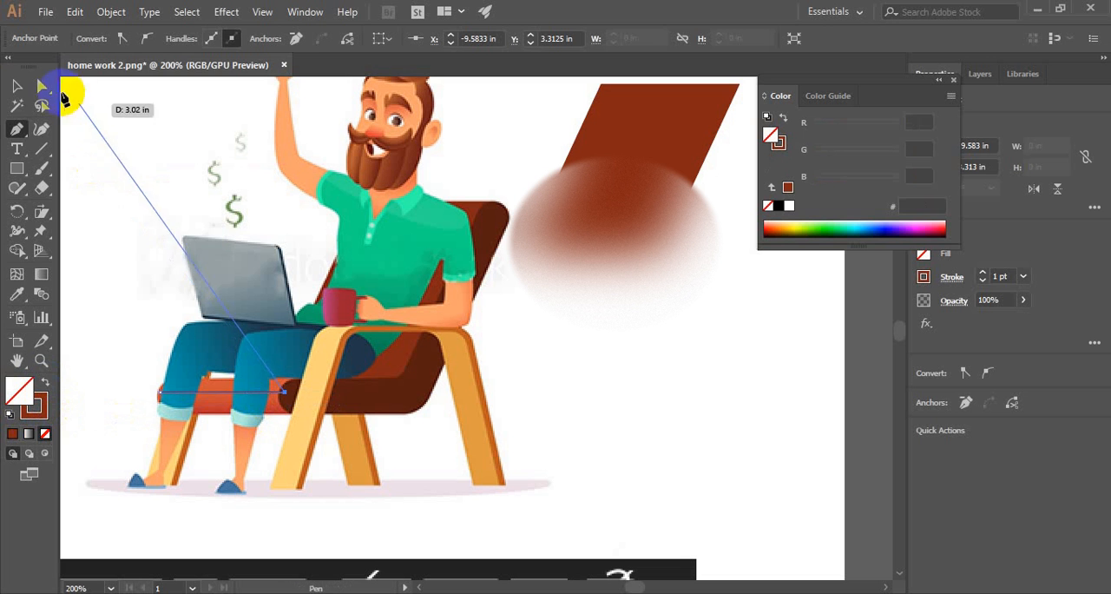
left_click(16, 86)
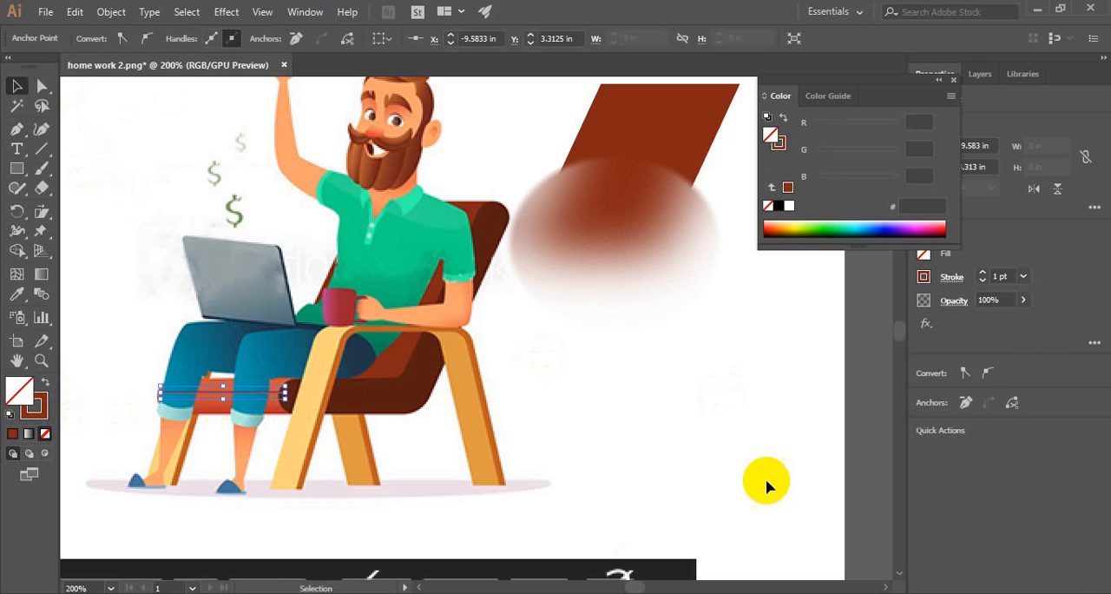
left_click(1023, 276)
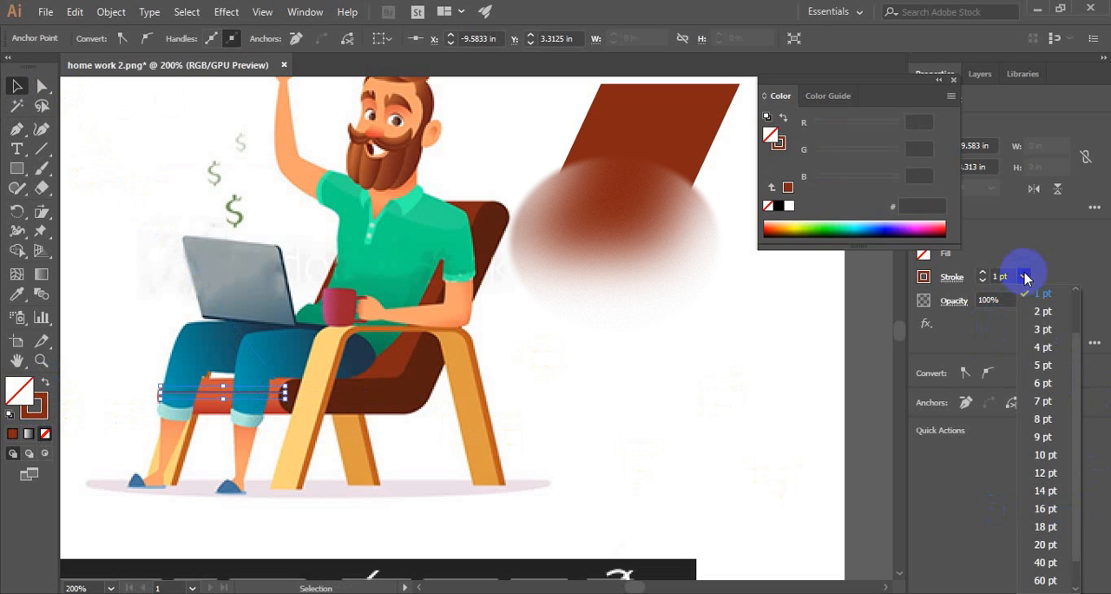
left_click(1046, 455)
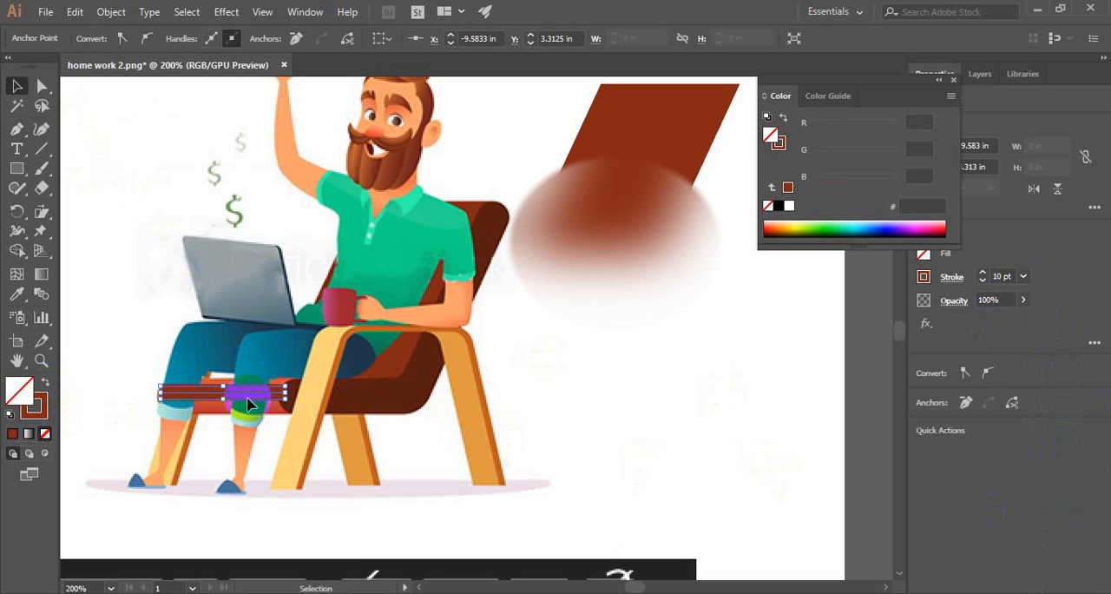
left_click(1024, 276)
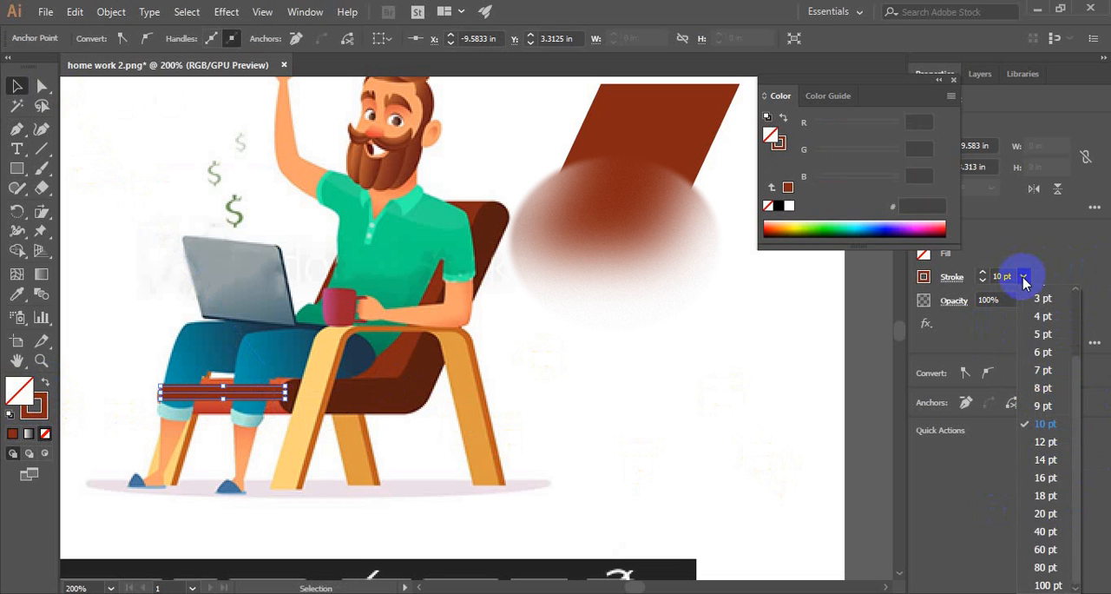
left_click(1045, 514)
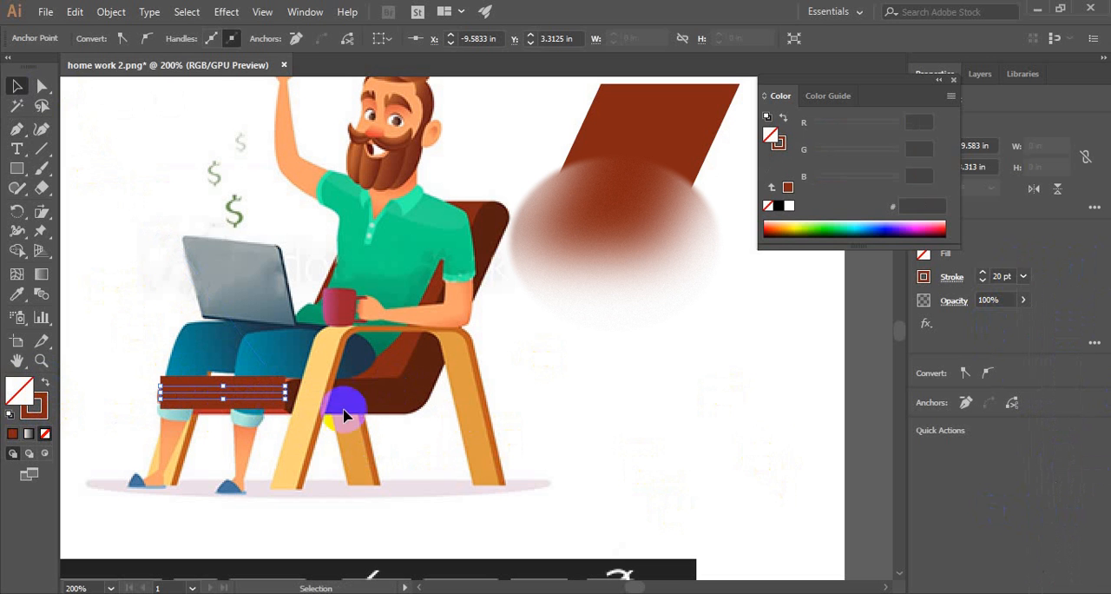
left_click(1024, 276)
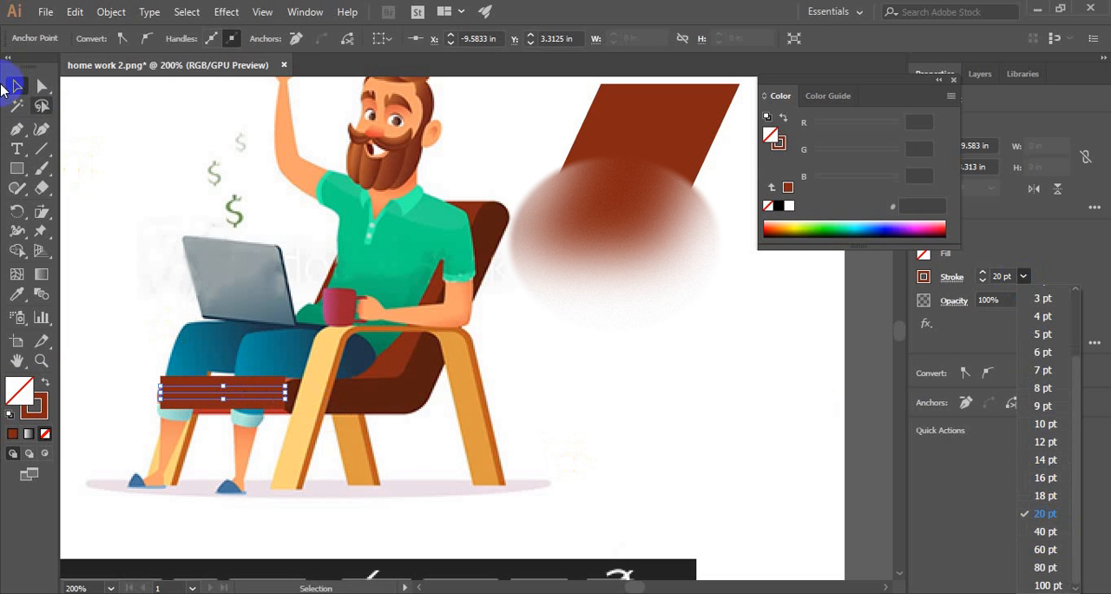
left_click(191, 393)
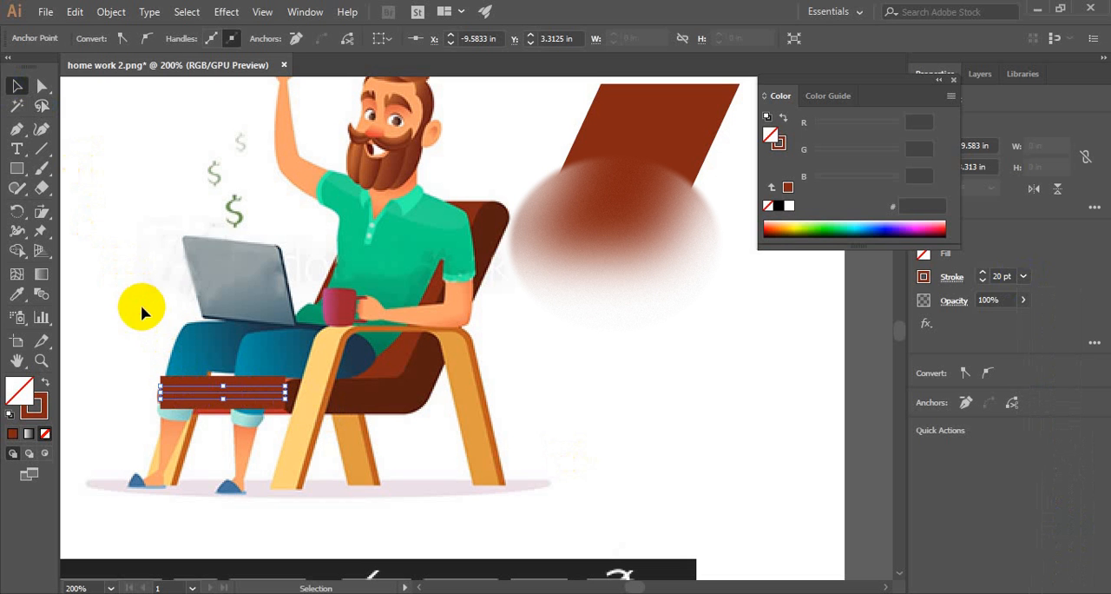
- Move the thick brown line off the seat to the area above the laptop and clear the selection
left_click(218, 390)
key("v")
left_click_drag(216, 392, 178, 167)
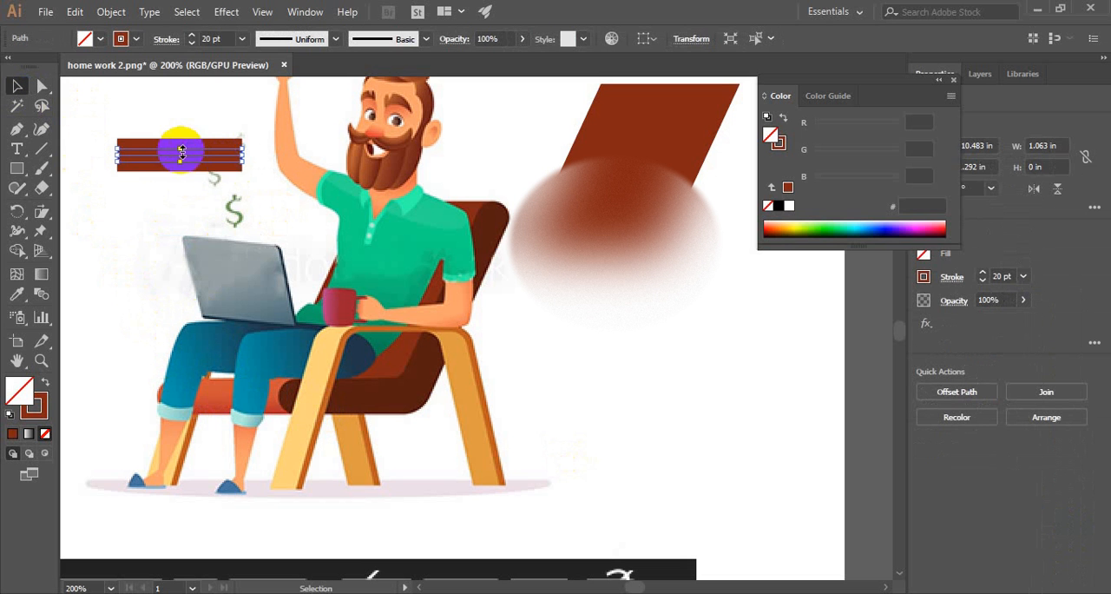
left_click(136, 101)
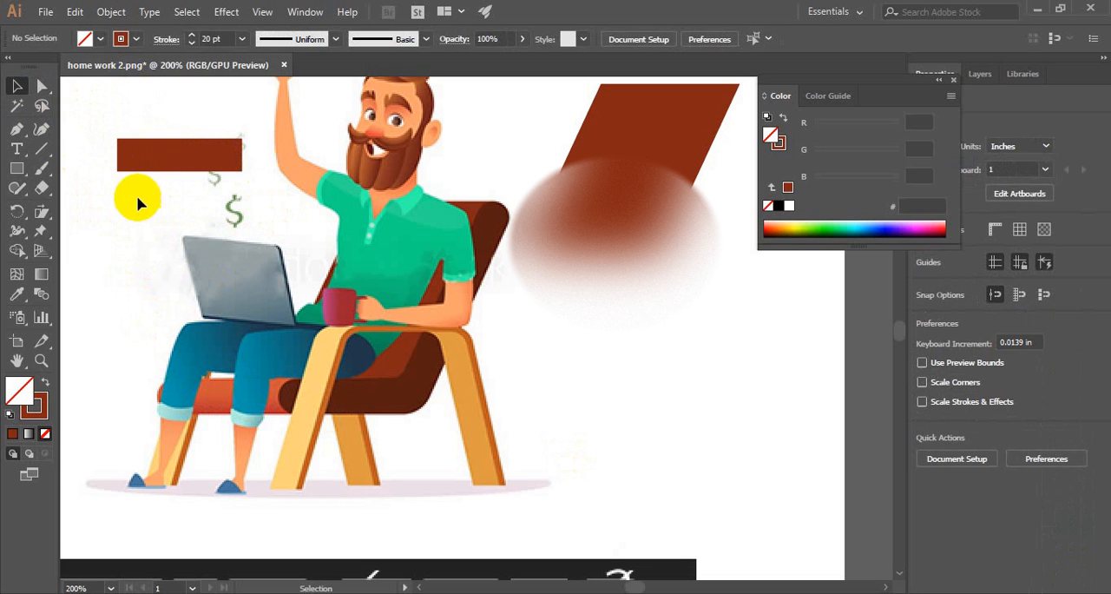
- Give the thick brown line round stroke caps
left_click(143, 165)
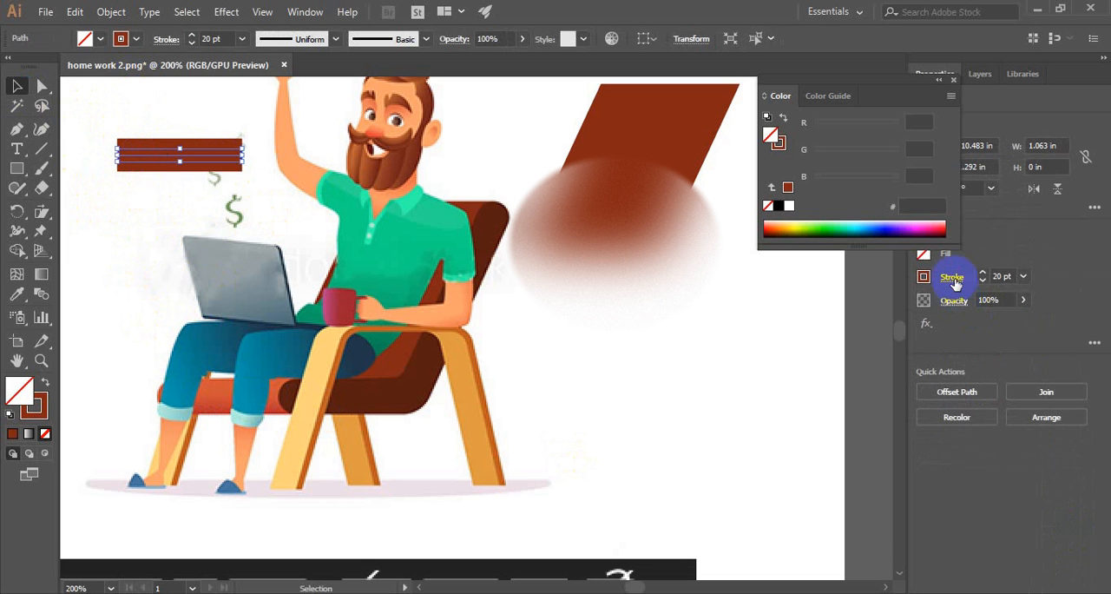
left_click(952, 278)
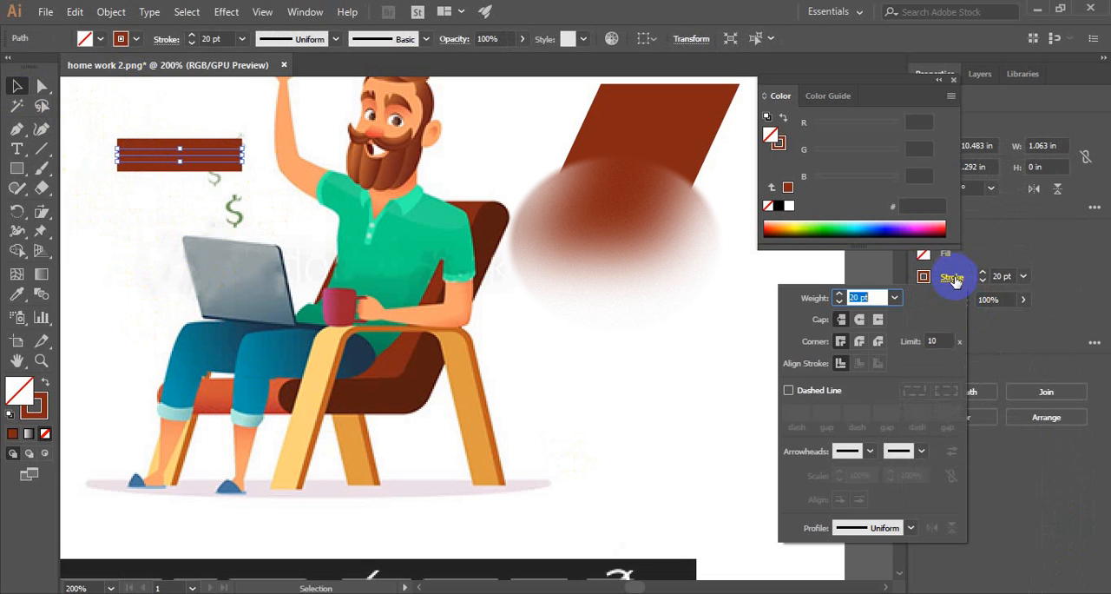
left_click(859, 321)
left_click(192, 163)
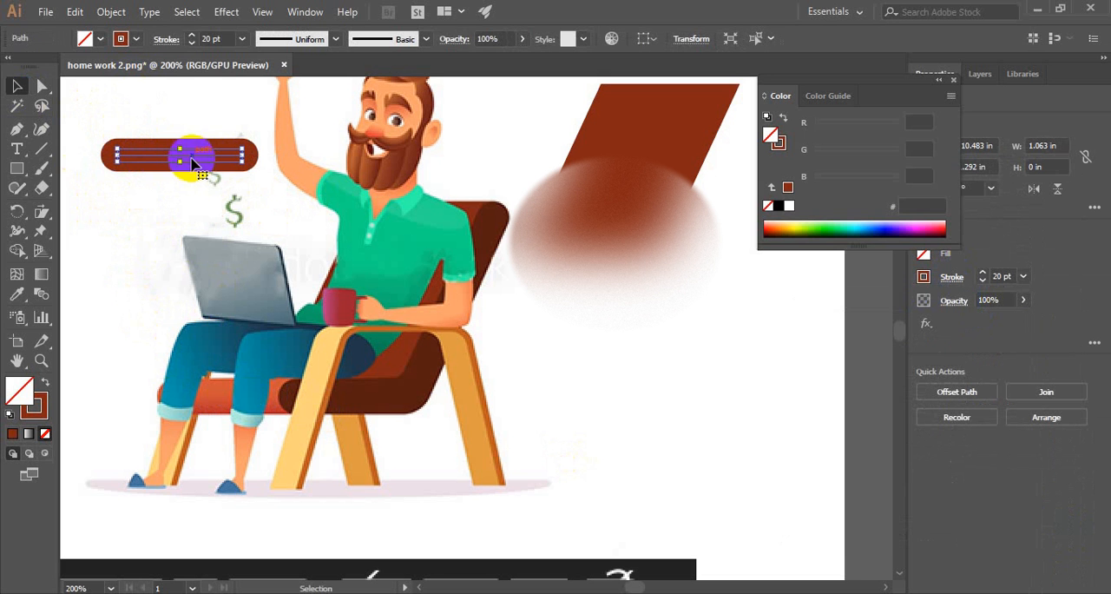
- Try the rounded bar over the man's lap and reposition it just above the laptop at about X -10.47 in
left_click_drag(192, 163, 226, 345)
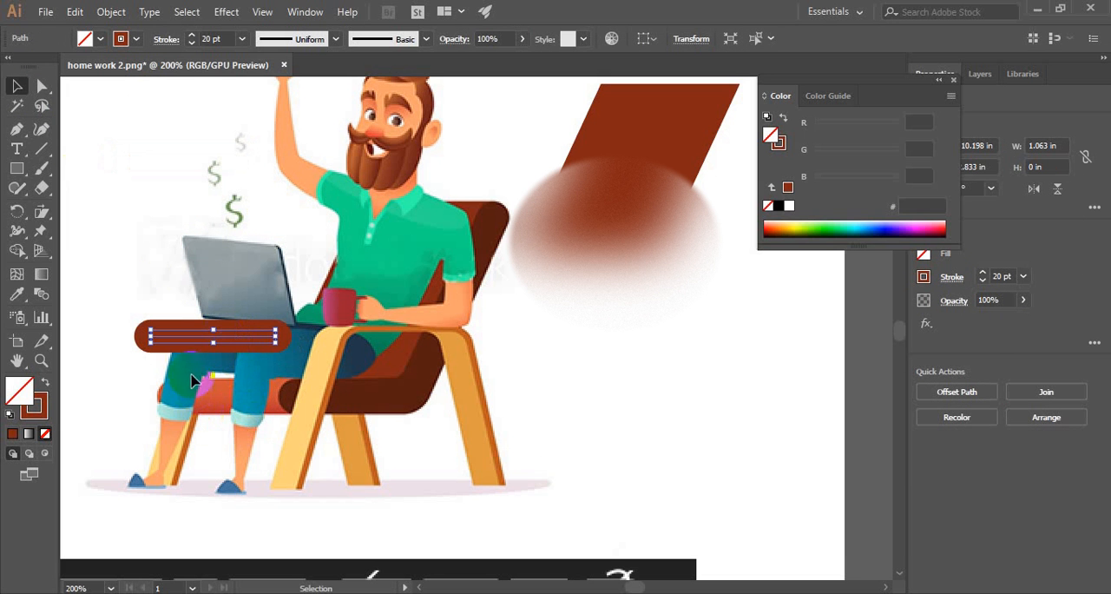
left_click(179, 201)
left_click_drag(203, 327, 153, 200)
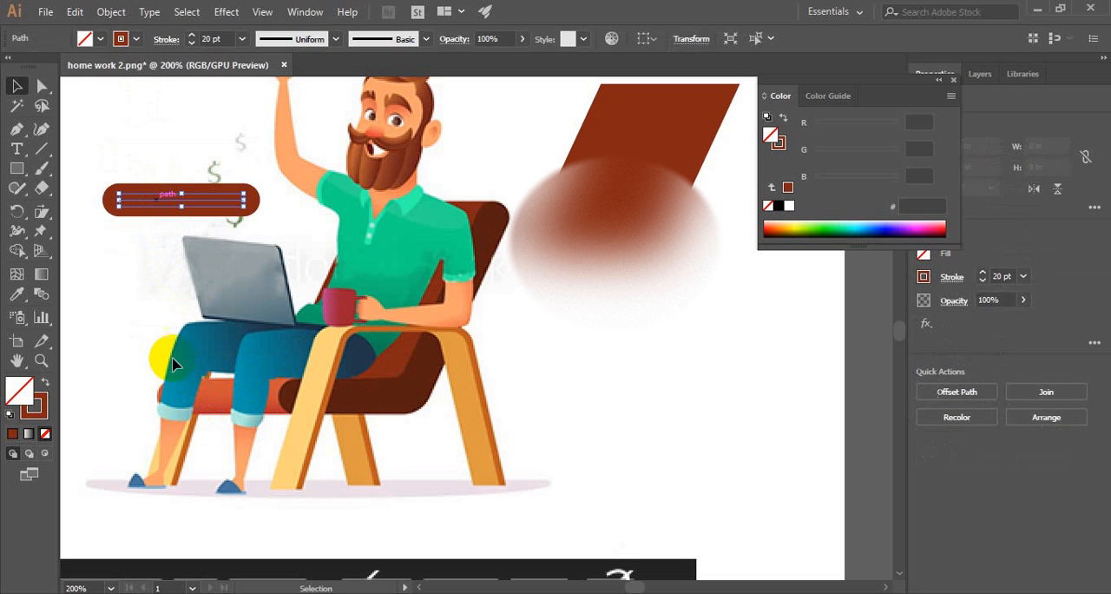
- Recolour the bar's stroke with the orange-red sampled from the seat cushion, keeping no fill, and set the stroke weight to 20 pt
left_click(17, 293)
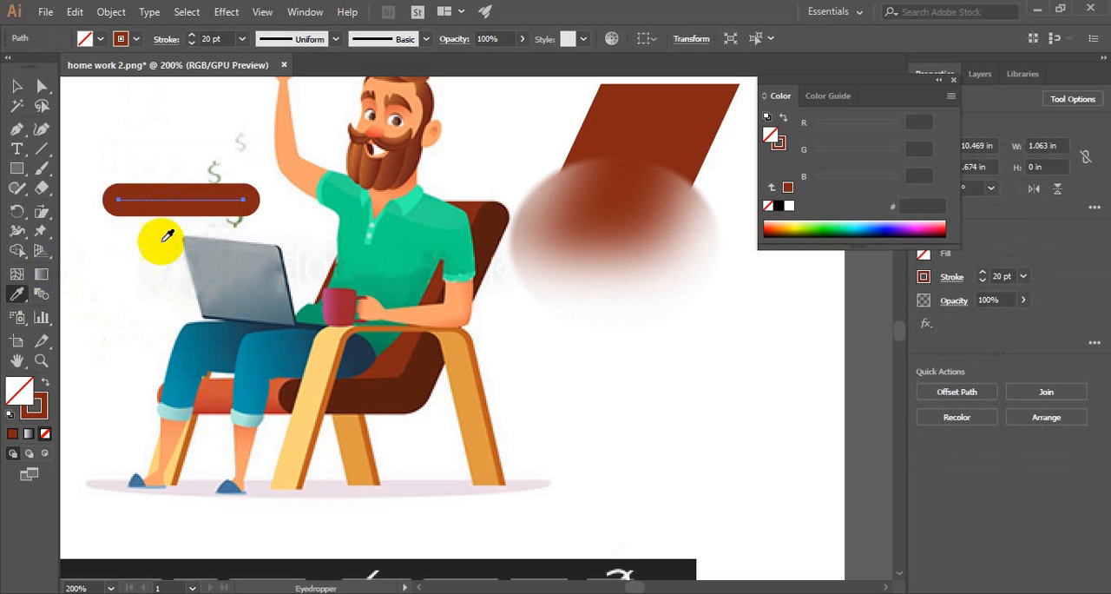
left_click(224, 391)
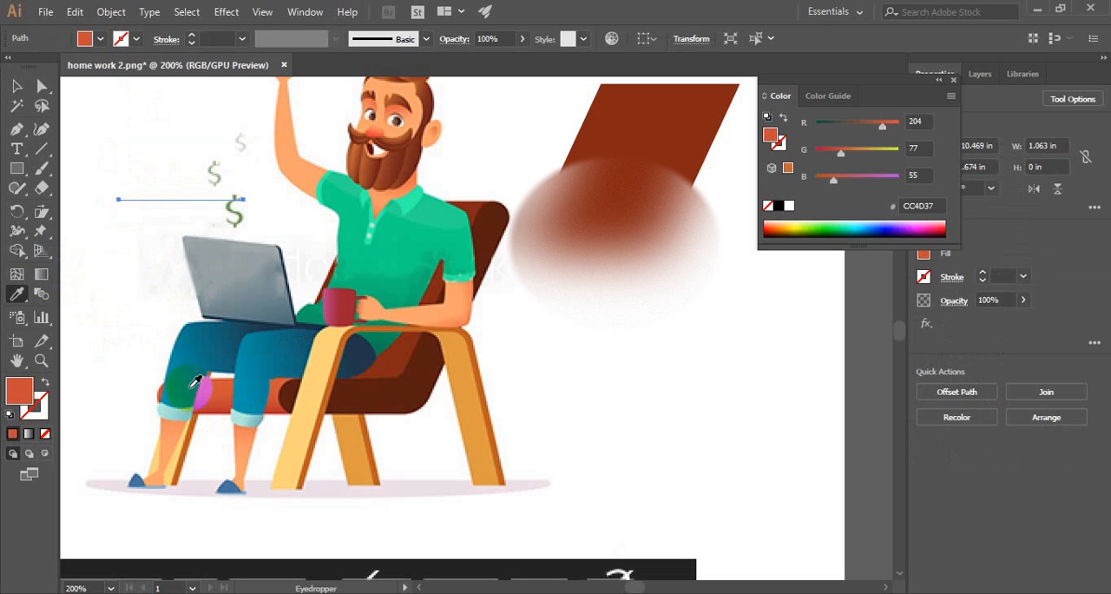
left_click(44, 386)
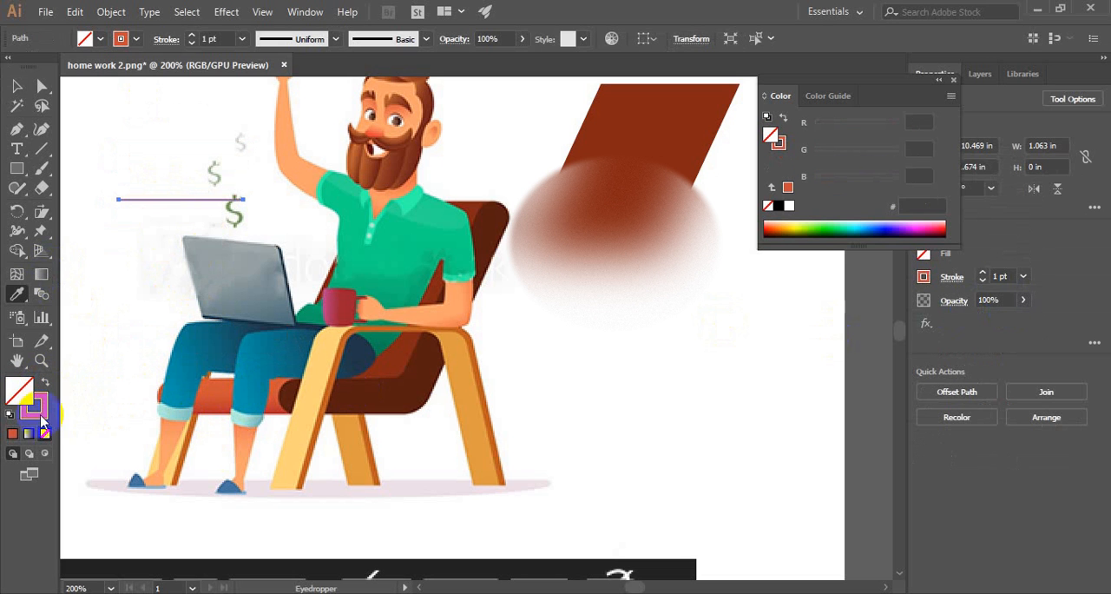
left_click(45, 386)
left_click(45, 385)
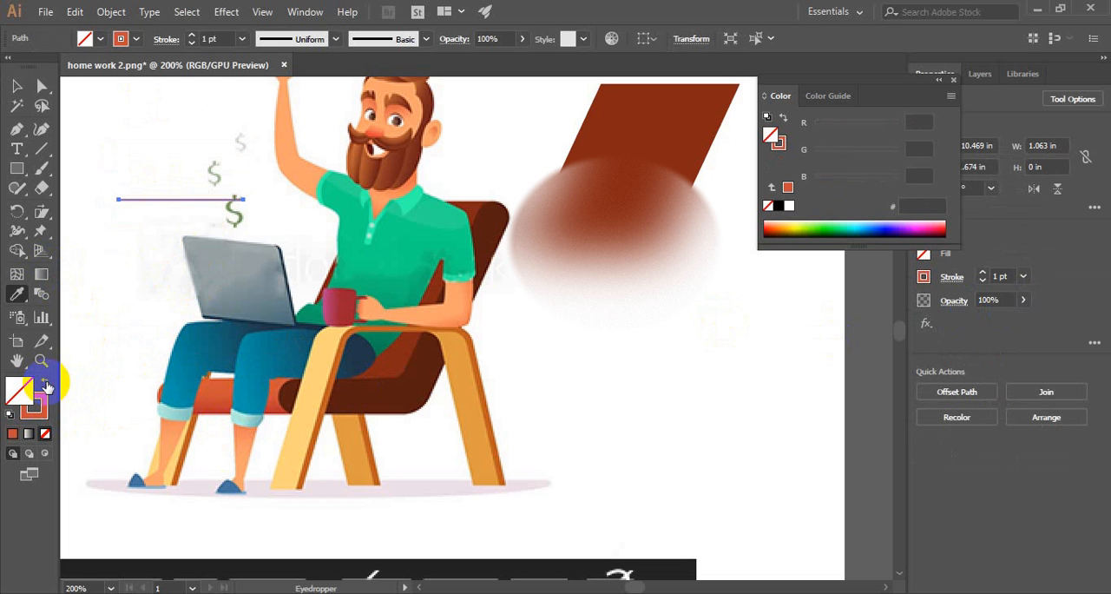
left_click(1024, 276)
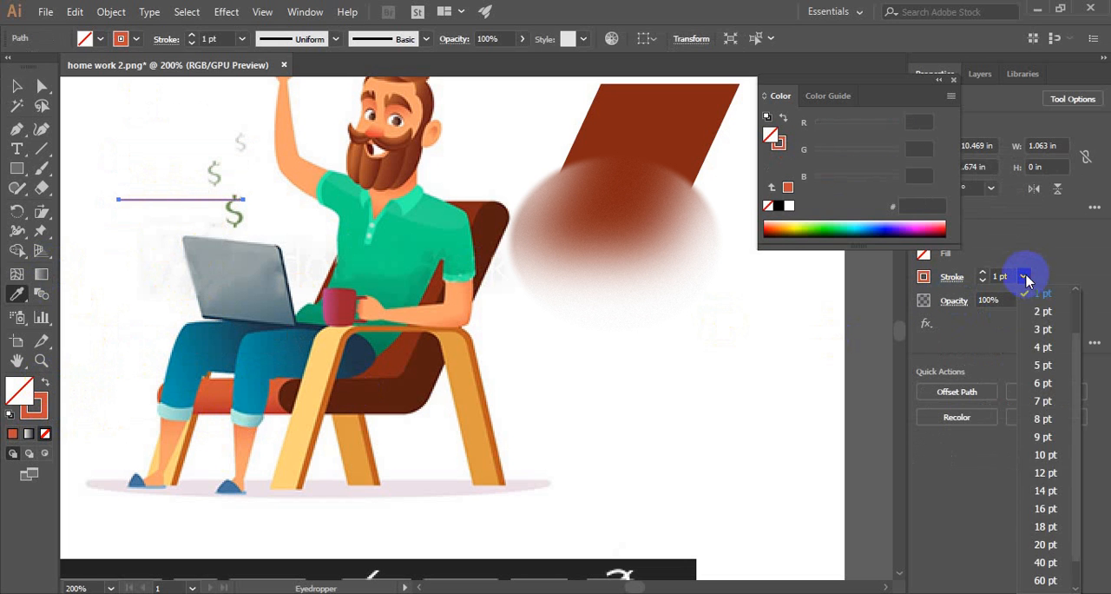
left_click(1045, 544)
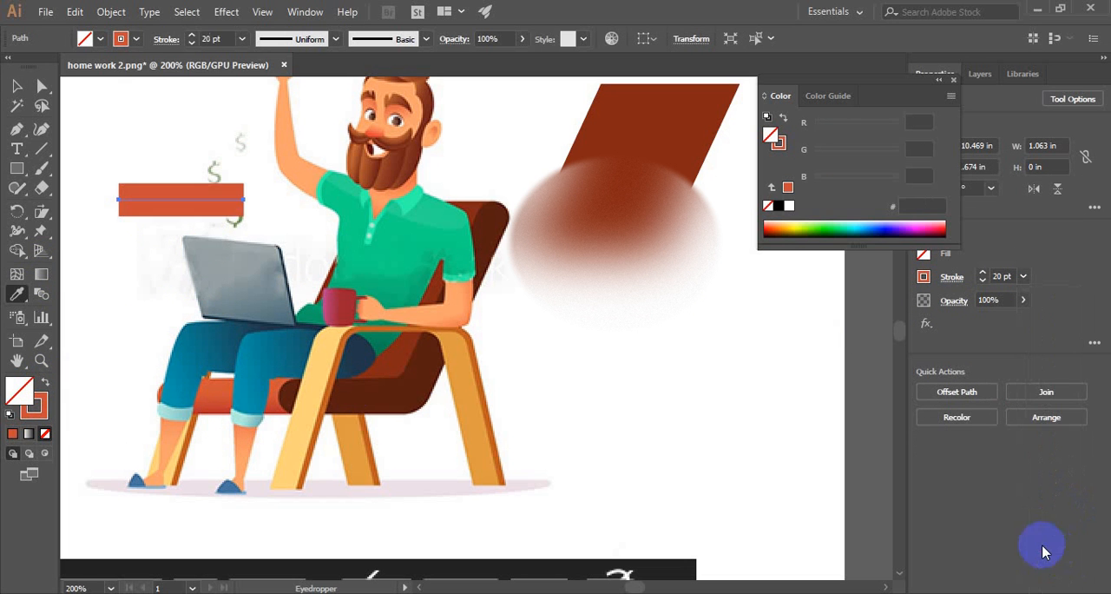
- Move the orange-red bar down over the laptop, give it round stroke caps, and clear the selection
left_click(16, 85)
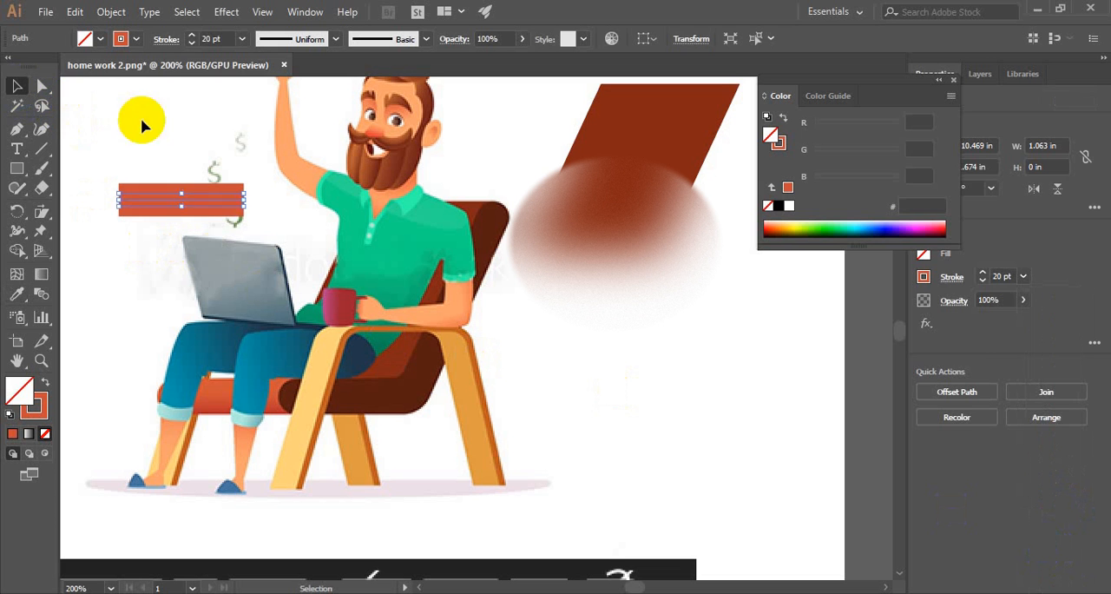
left_click(219, 384)
left_click_drag(199, 212, 170, 282)
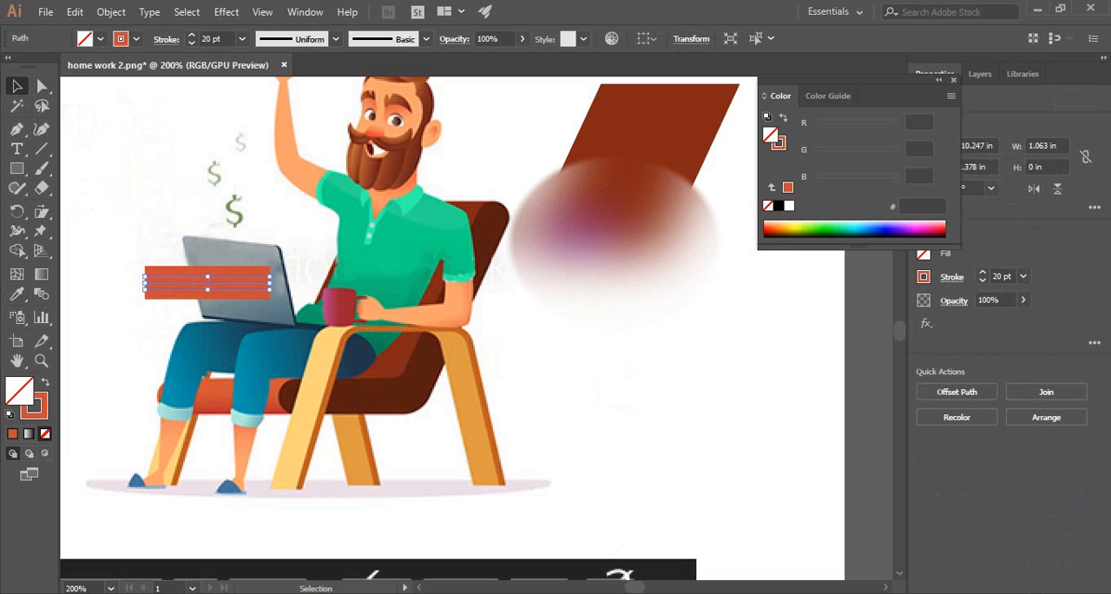
left_click(951, 280)
left_click(878, 320)
left_click(860, 320)
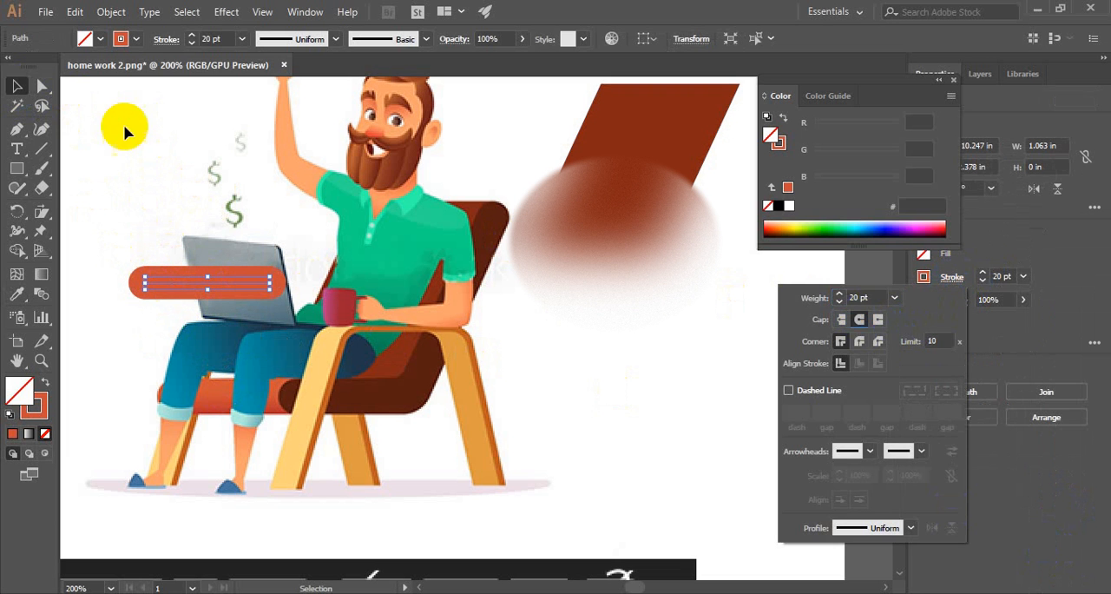
left_click(188, 285)
left_click(468, 328)
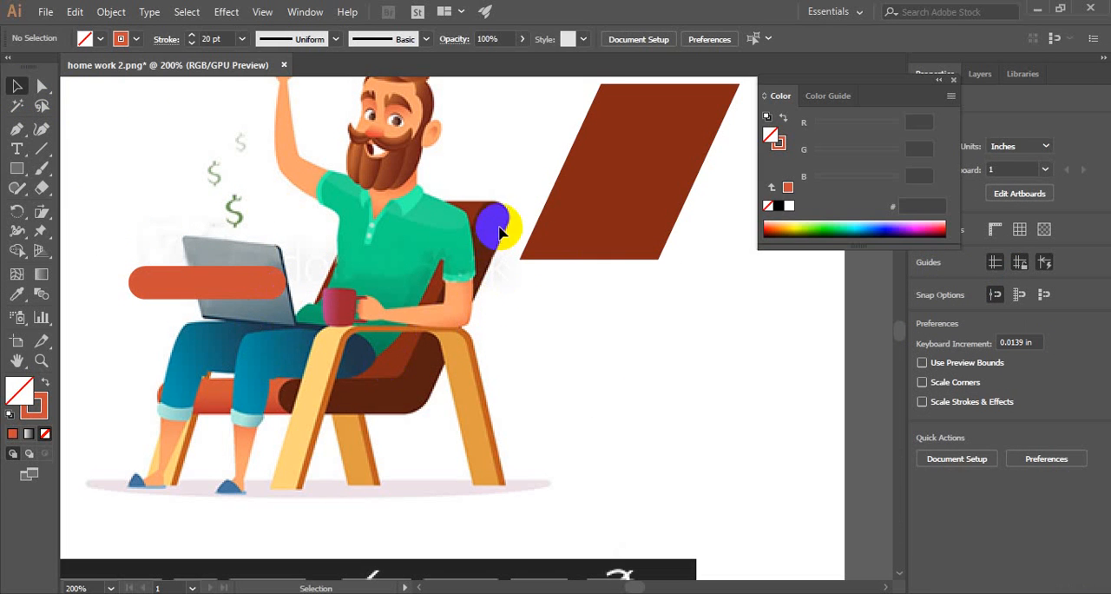
- Draw an open Pen path along the chair's backrest and seat side, about 1.82 by 1.61 in, and move it clear of the chair
left_click_drag(275, 398, 492, 214)
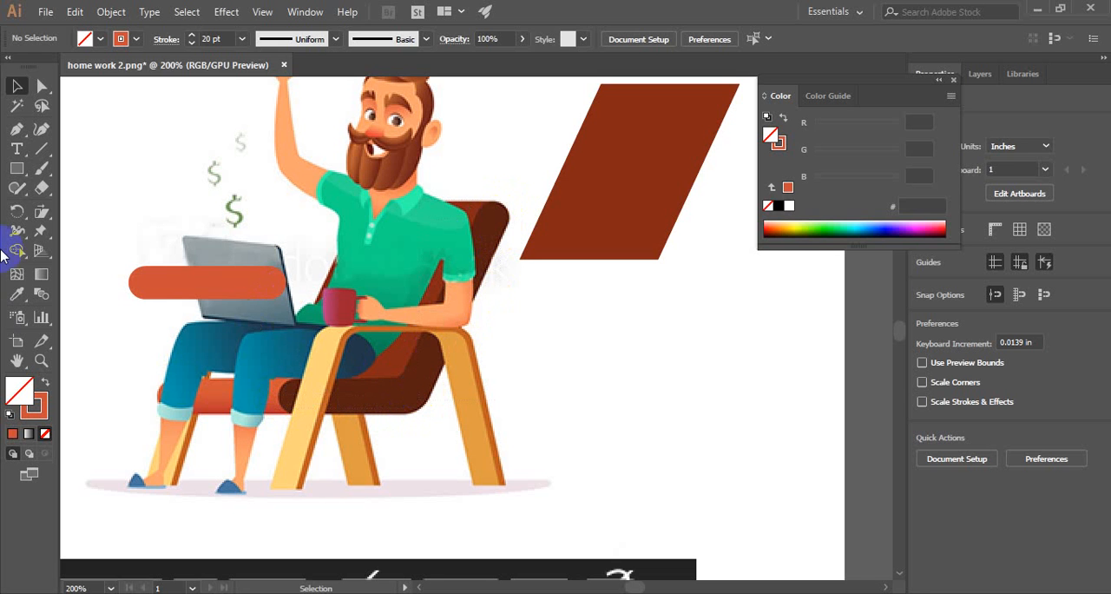
left_click(18, 130)
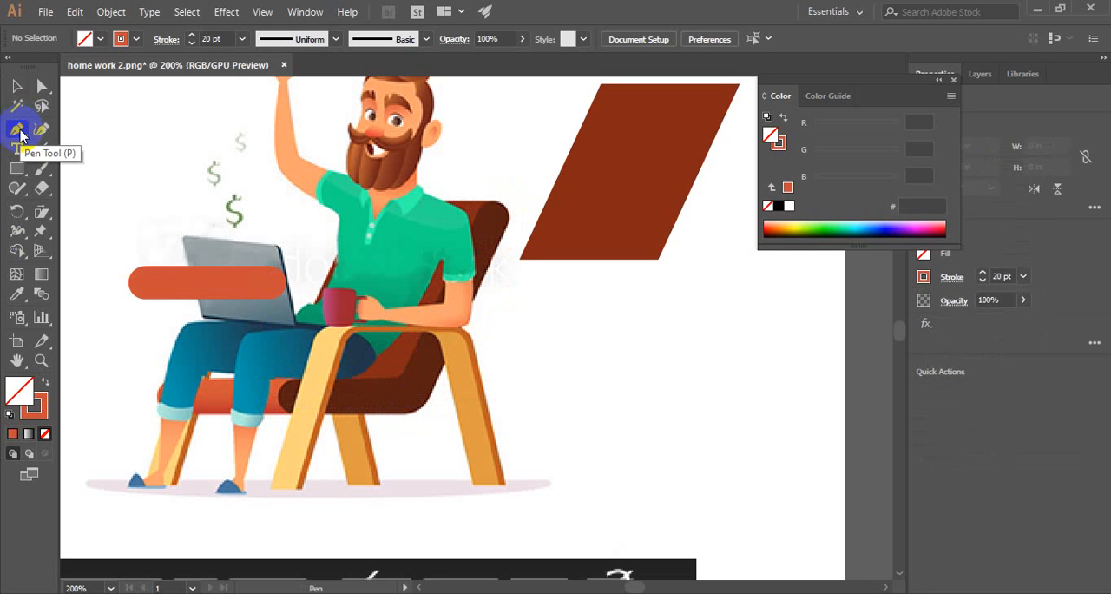
double_click(41, 412)
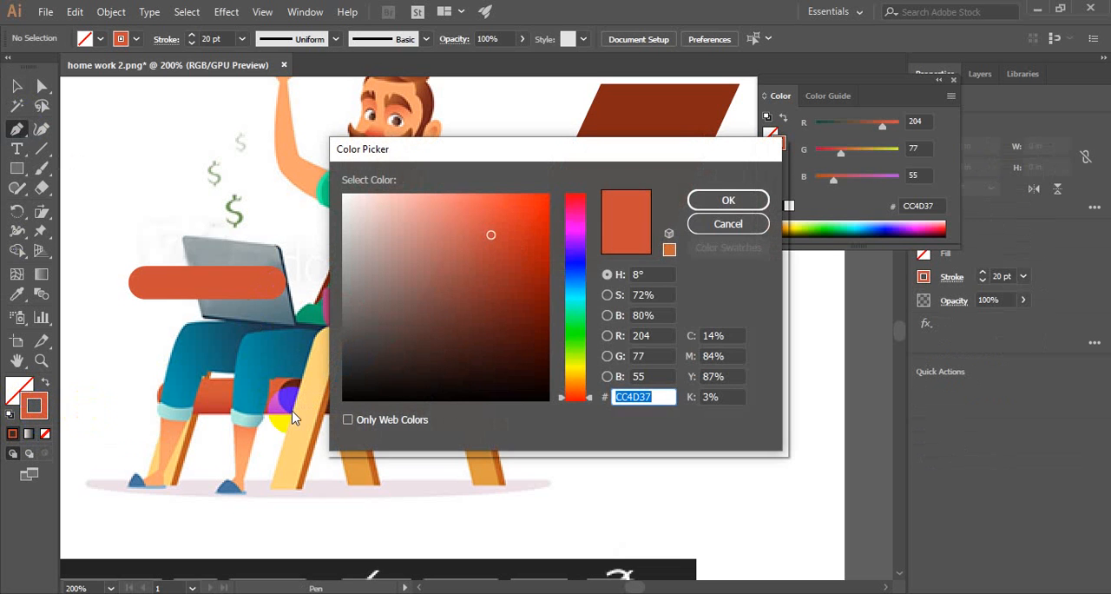
left_click(744, 224)
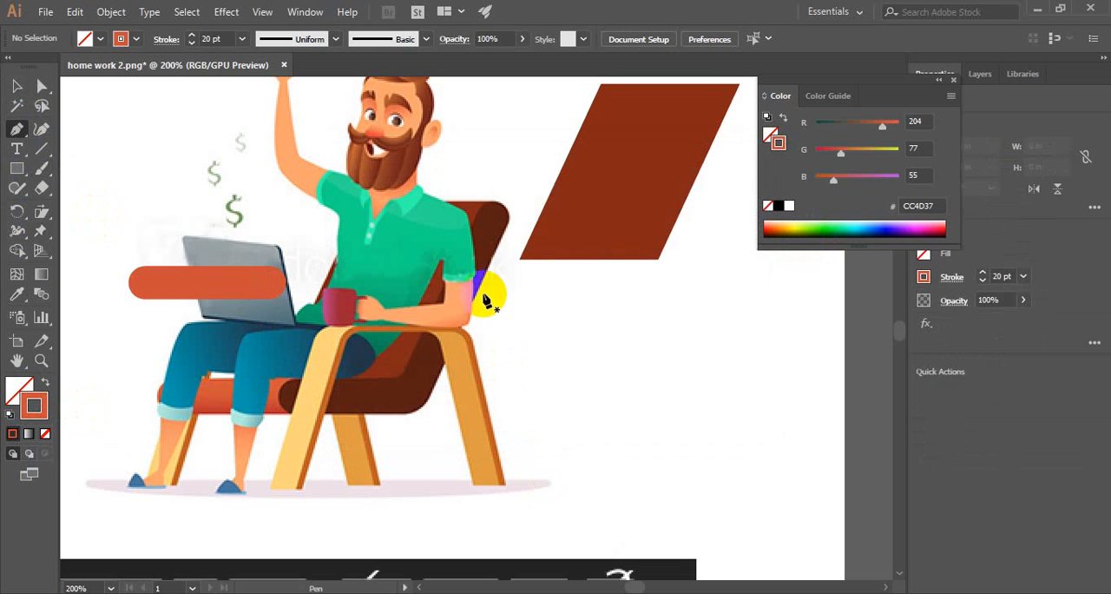
left_click(498, 208)
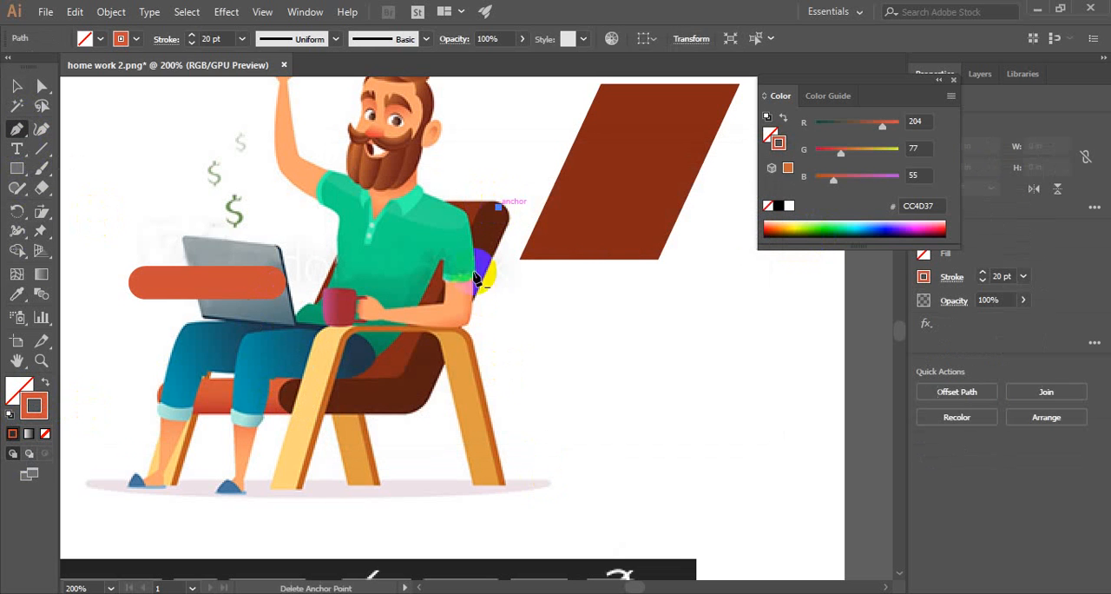
left_click(419, 398)
left_click(286, 399)
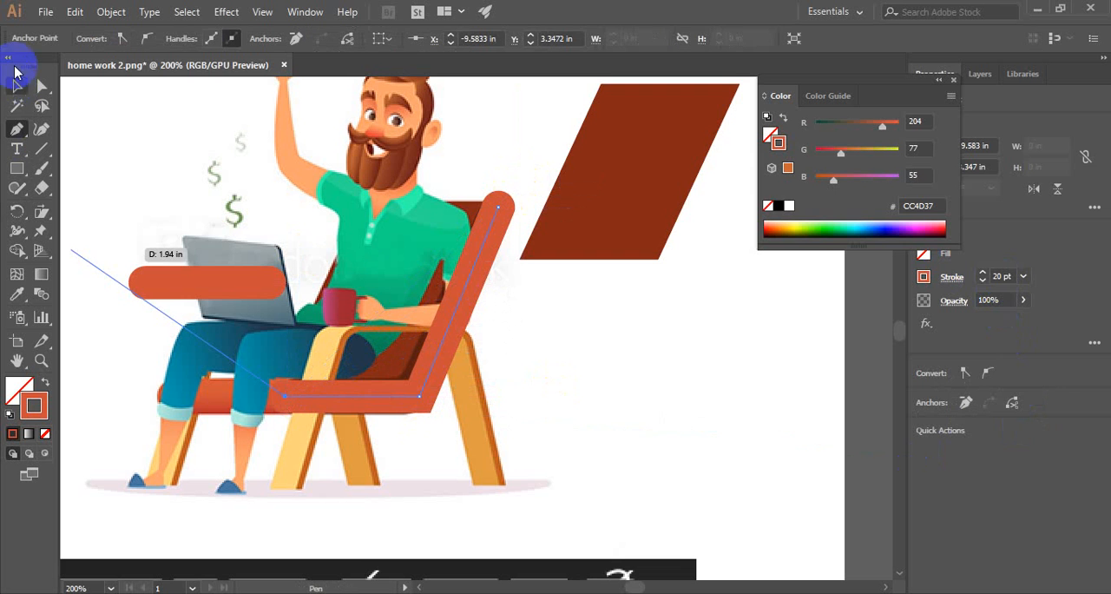
left_click(13, 86)
left_click(109, 139)
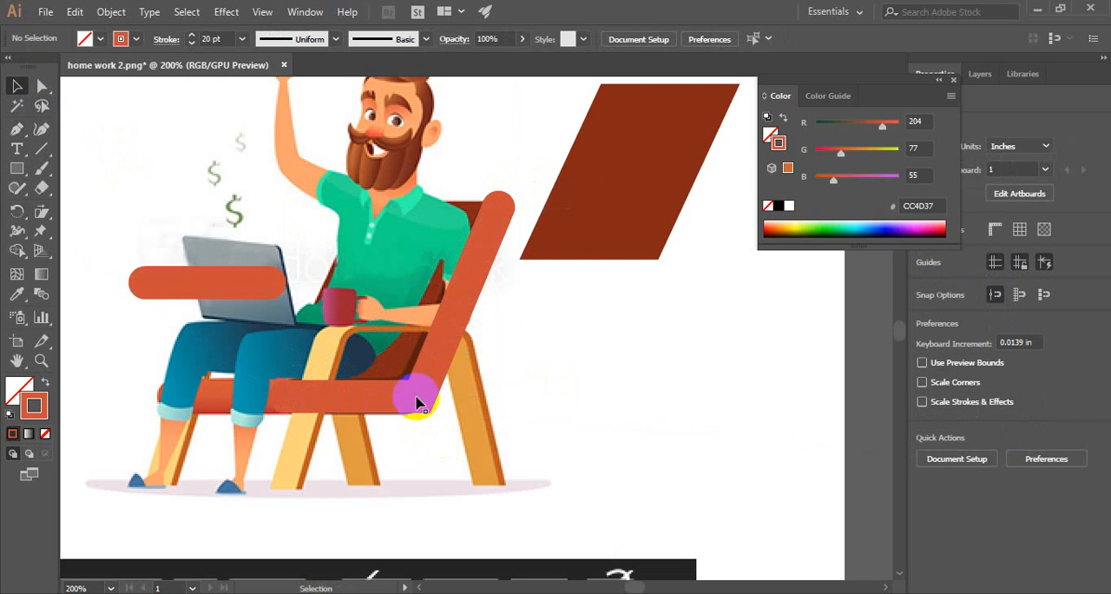
left_click_drag(416, 398, 548, 454)
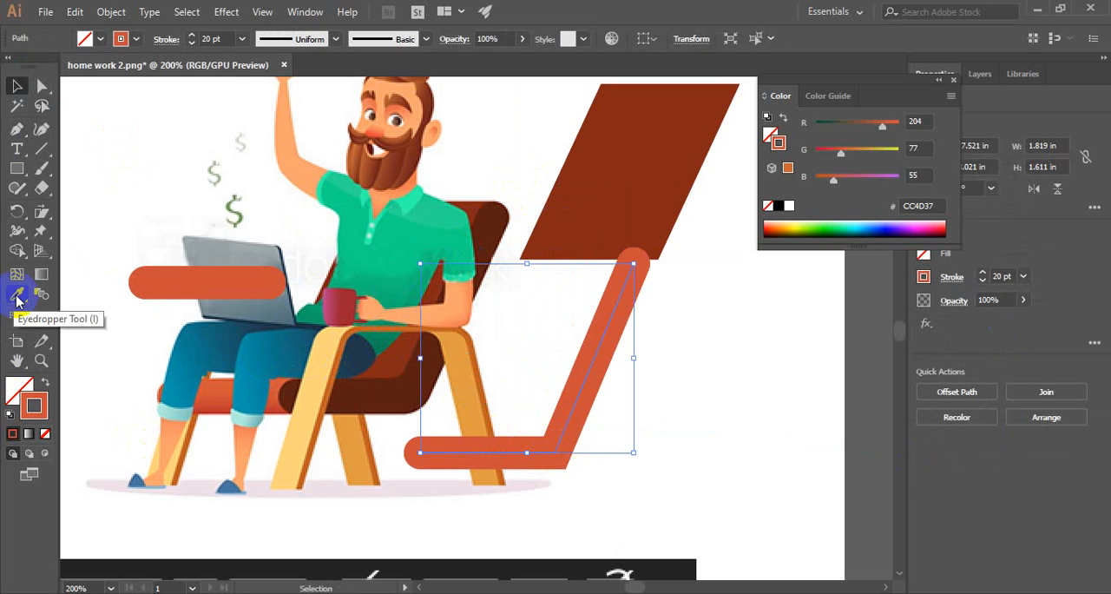
- Apply the chair side's dark brown (591F11) as the angled path's stroke with no fill, and set the stroke weight to 20 pt
left_click(18, 297)
left_click(423, 372)
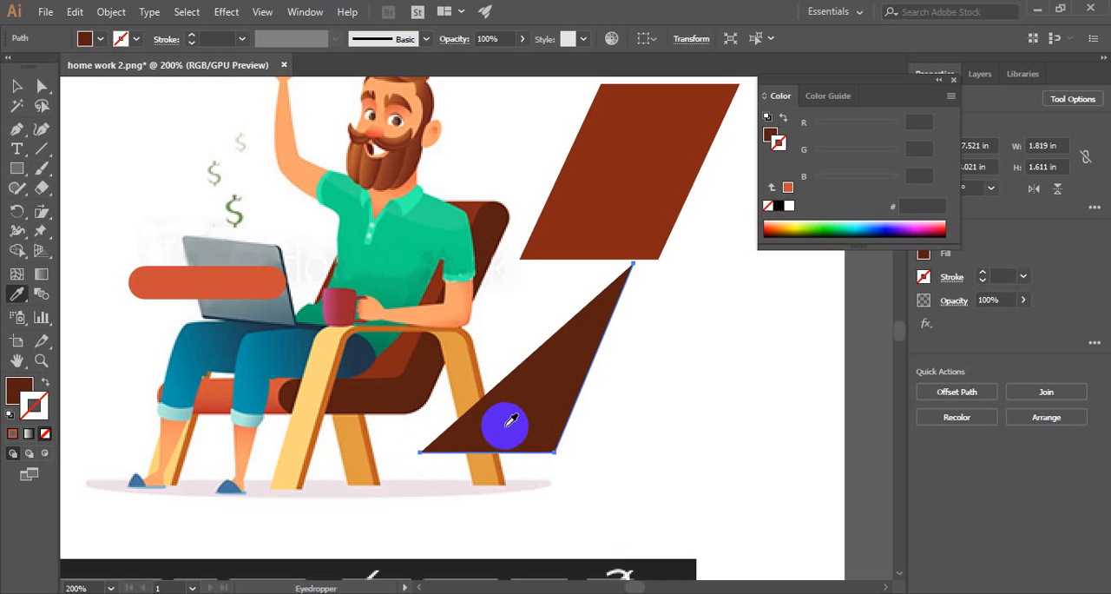
left_click(46, 383)
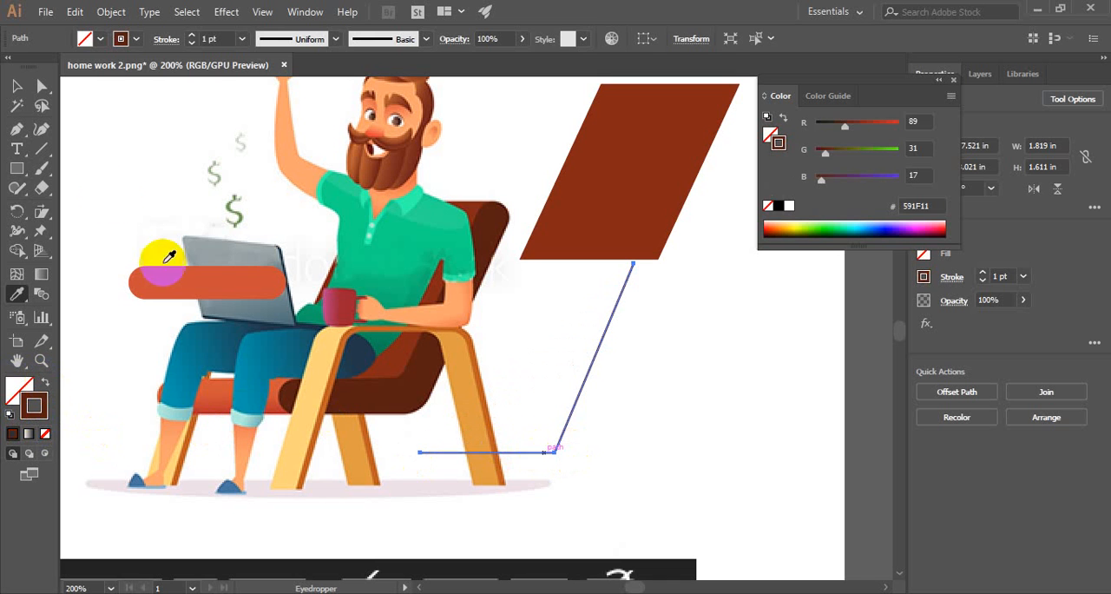
left_click(15, 89)
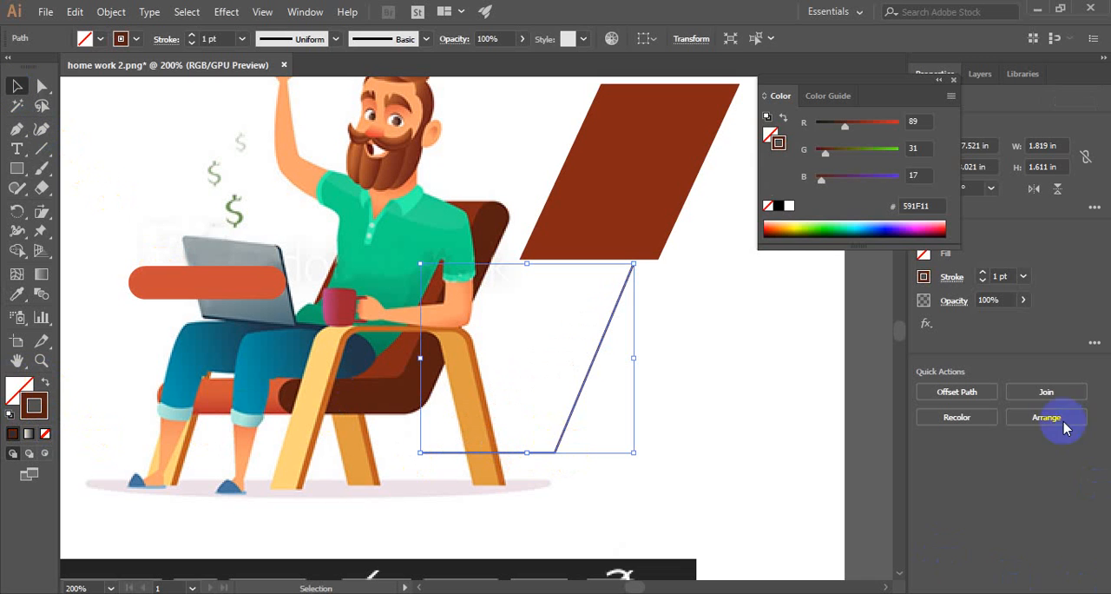
left_click(1024, 276)
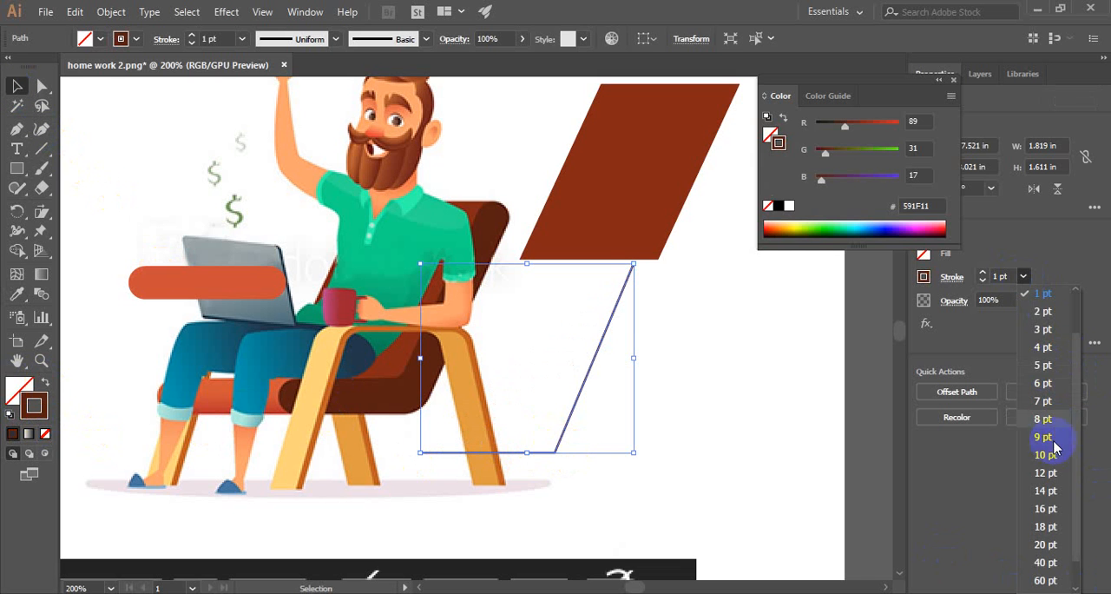
left_click(1045, 545)
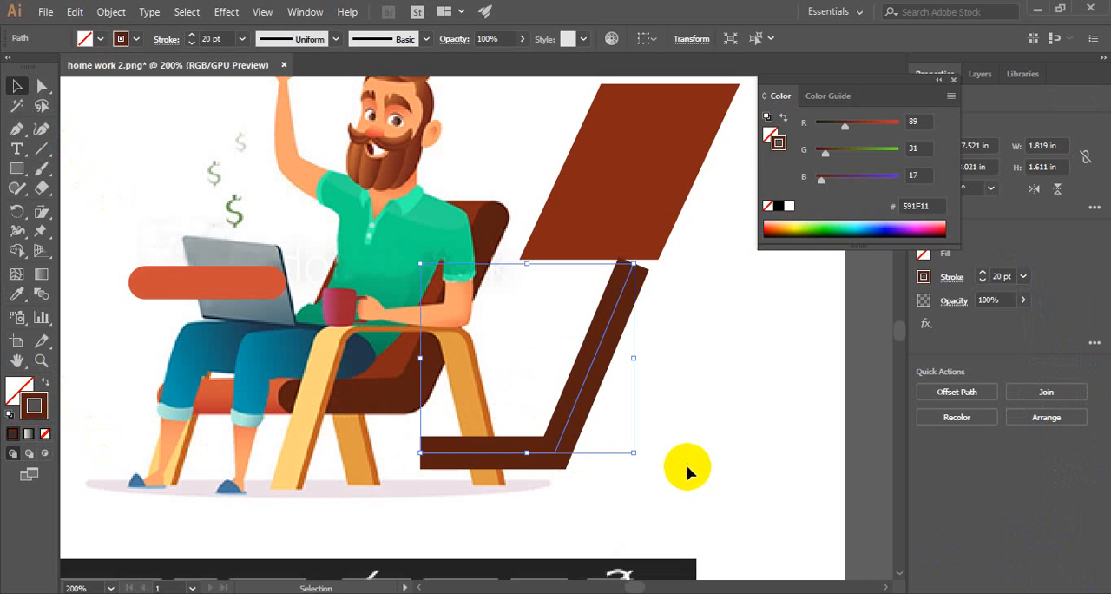
- Give the dark brown angled path round stroke caps and clear the selection
left_click(461, 428)
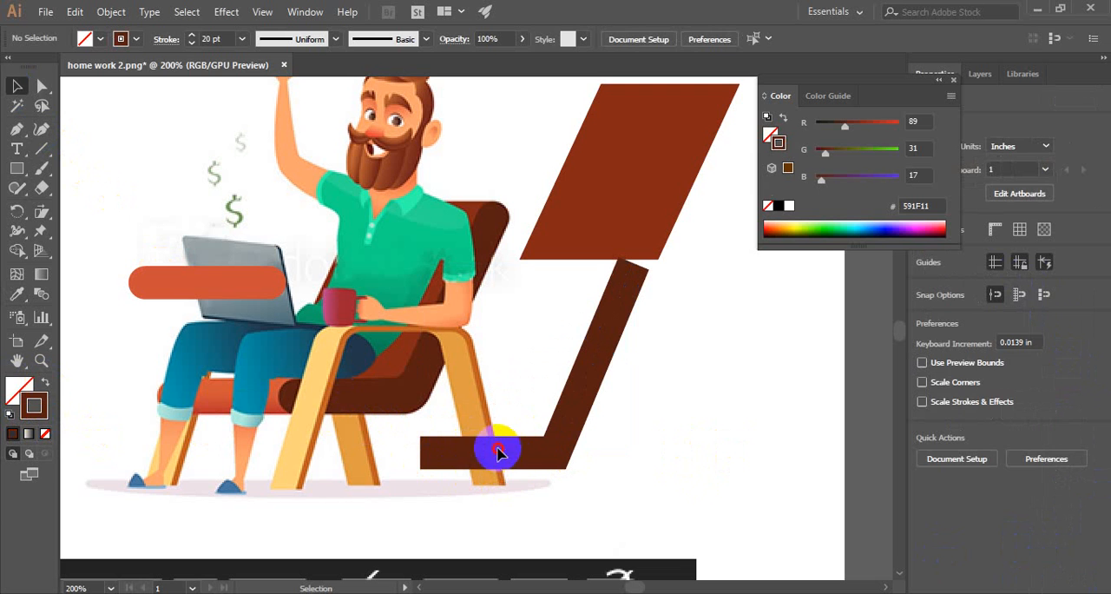
left_click(431, 457)
left_click(406, 469)
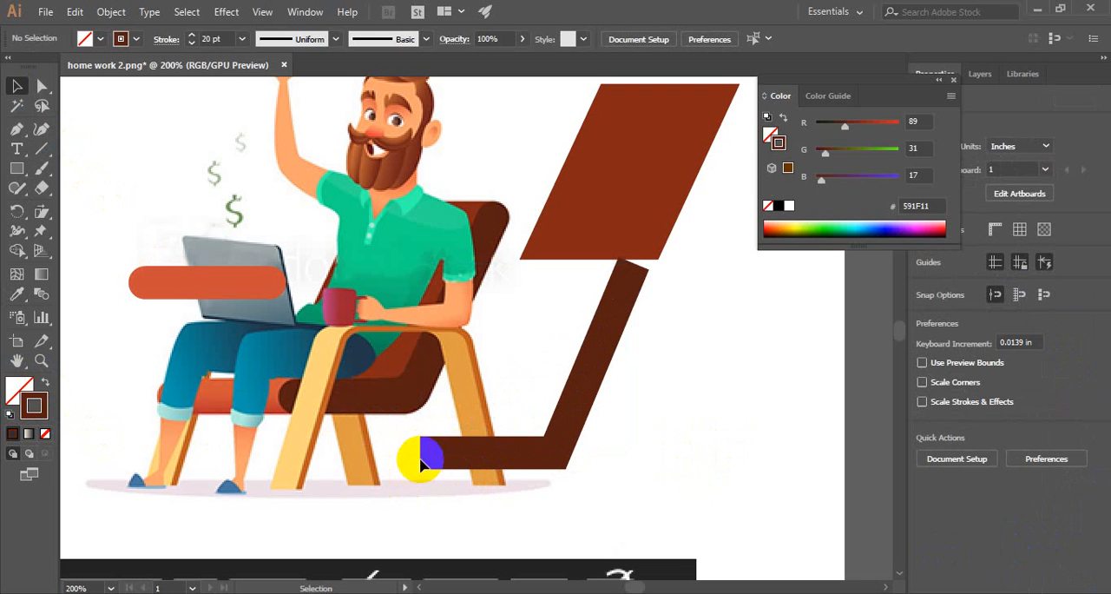
left_click(437, 454)
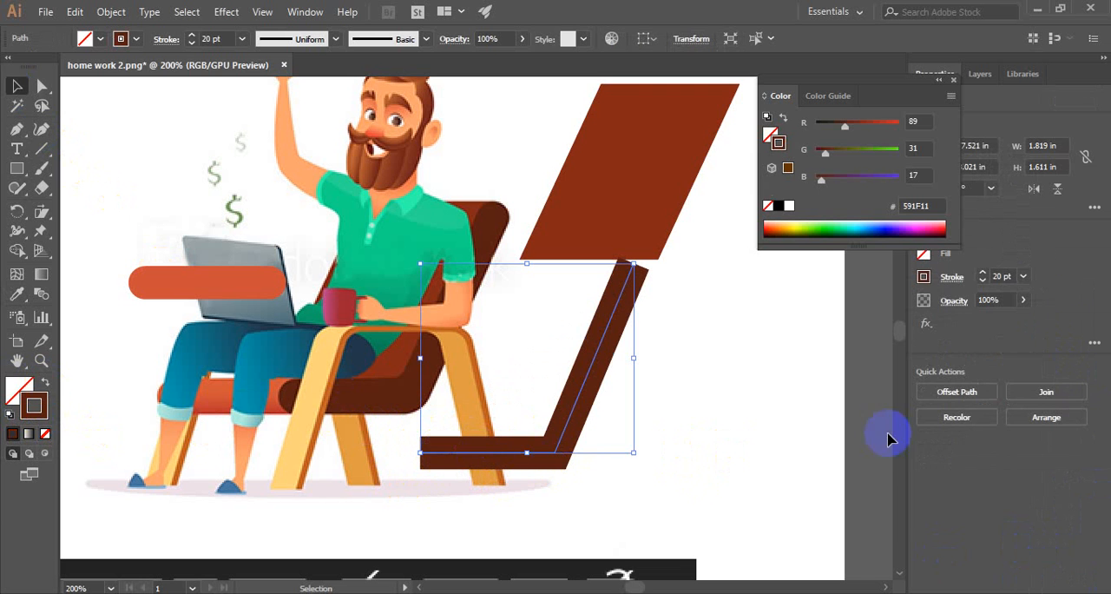
left_click(952, 278)
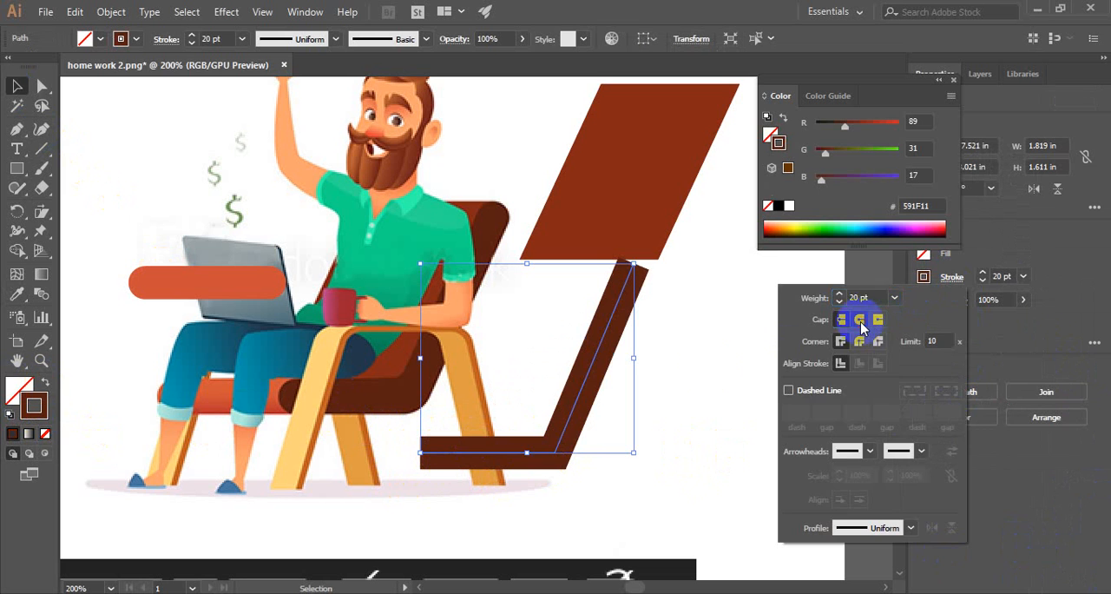
left_click(860, 321)
left_click(669, 486)
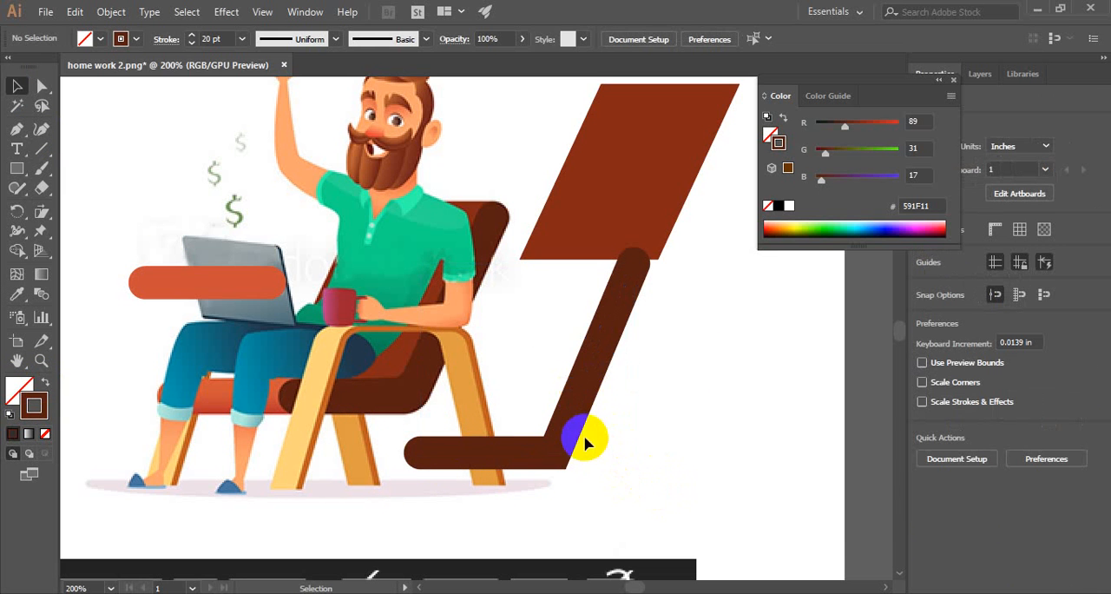
- Move the dark brown path back onto the chair's side and the orange-red bar onto the front of the seat
left_click_drag(568, 436, 428, 379)
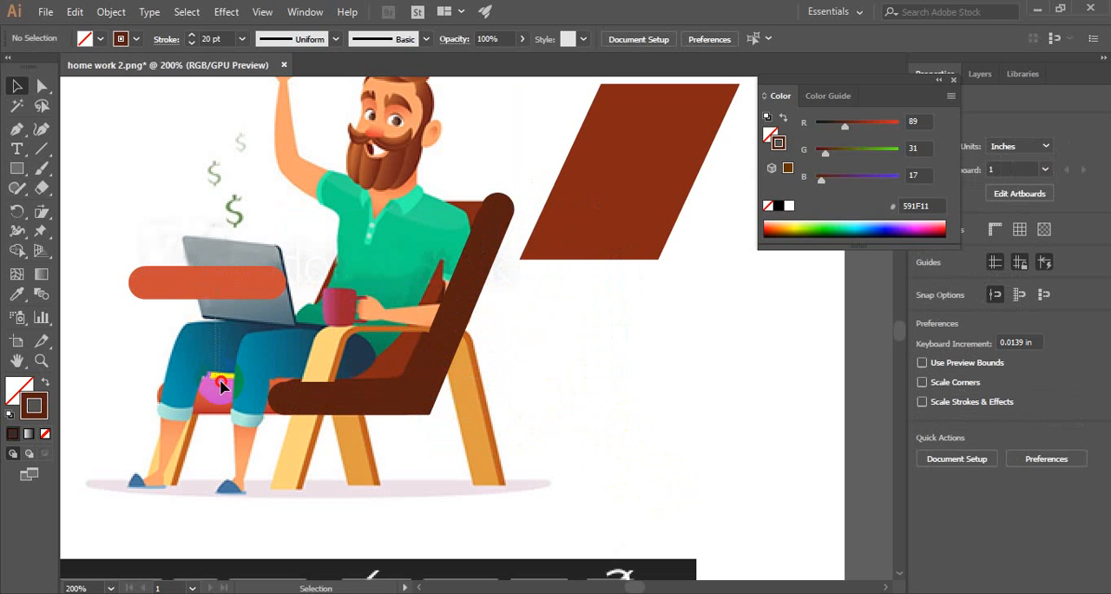
left_click_drag(204, 286, 234, 399)
left_click(418, 472)
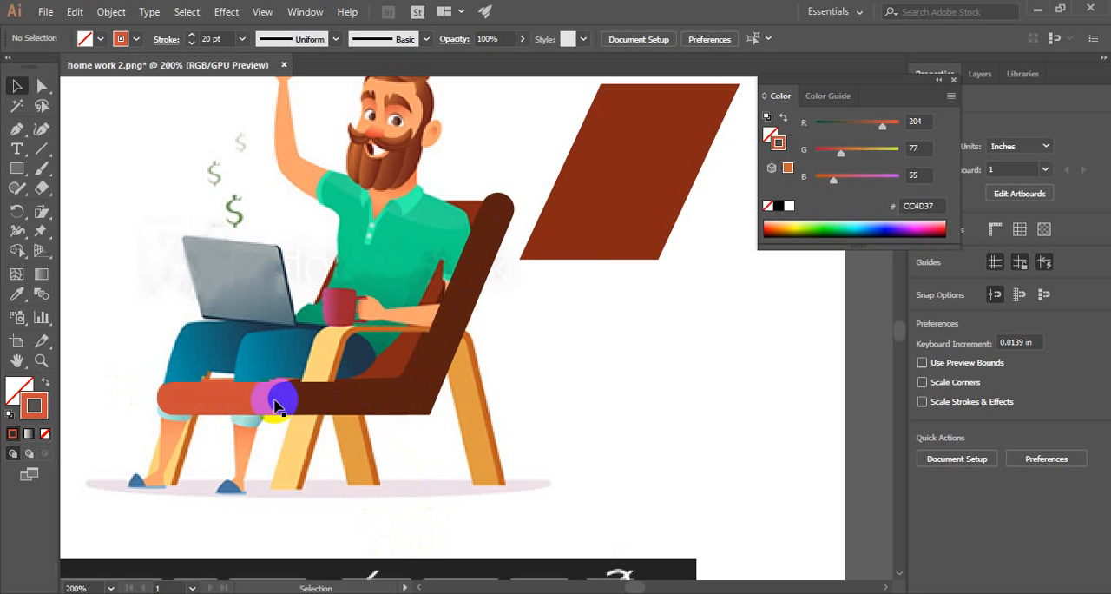
- Try to vertically centre the dark brown path on the orange-red bar as key object, and undo that alignment
left_click(355, 401)
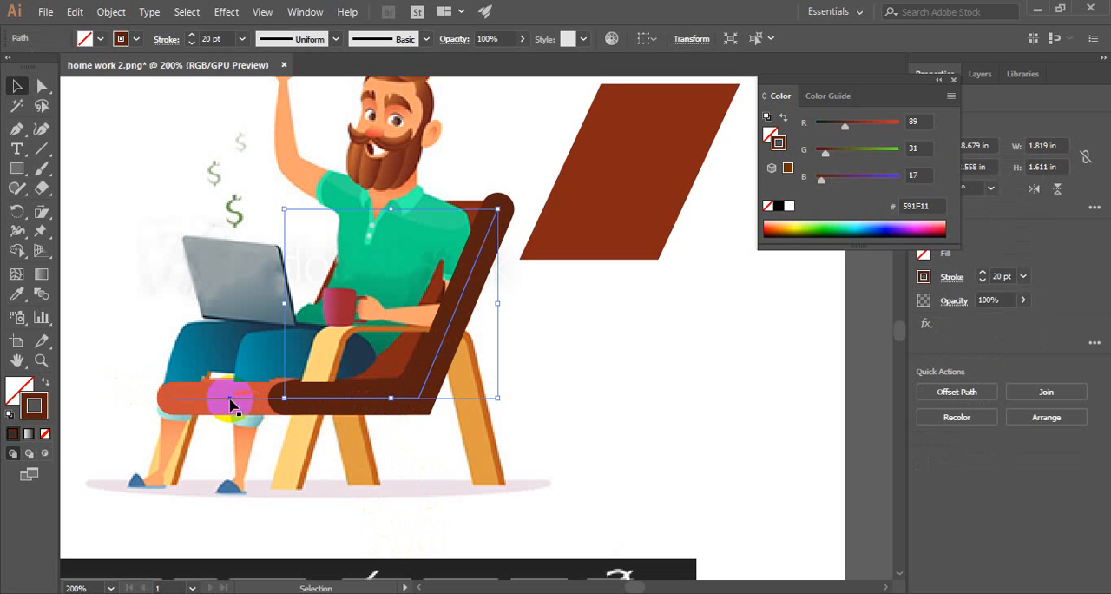
left_click(230, 404, "shift")
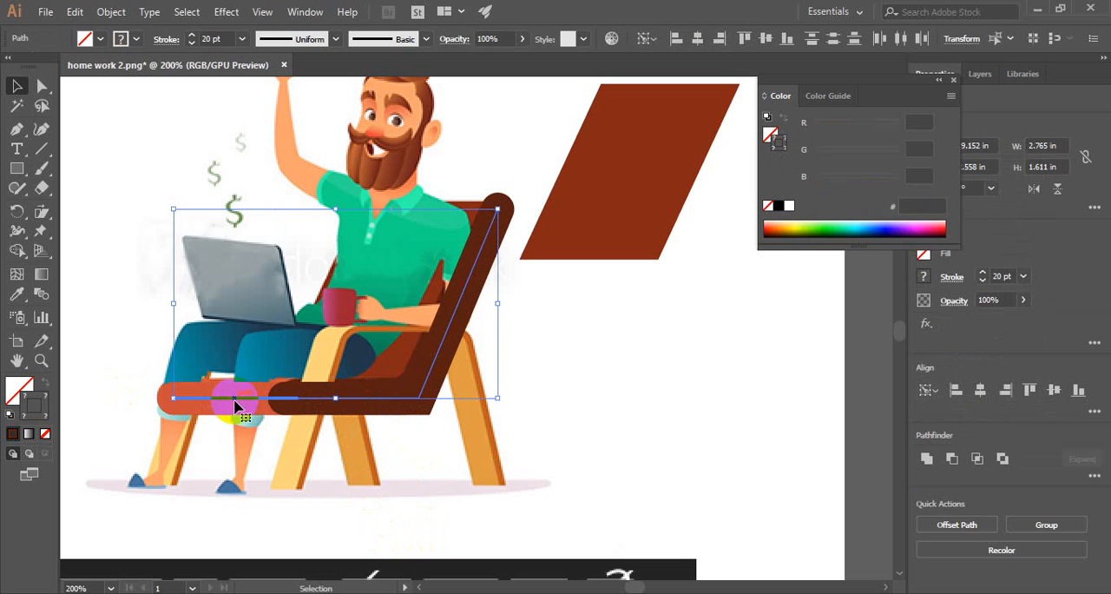
left_click(1094, 411)
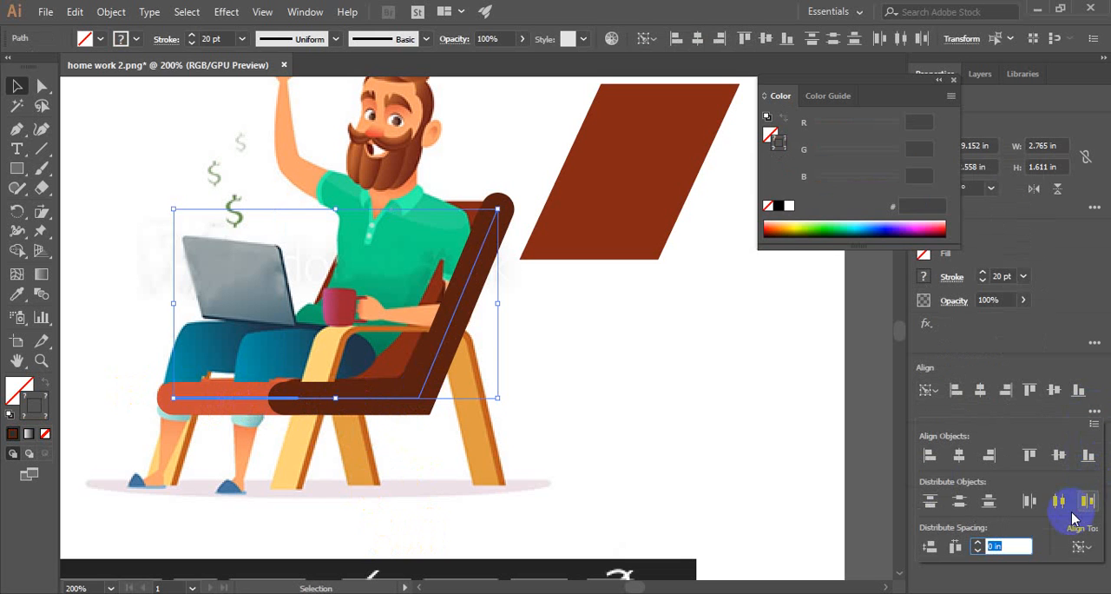
left_click(1080, 544)
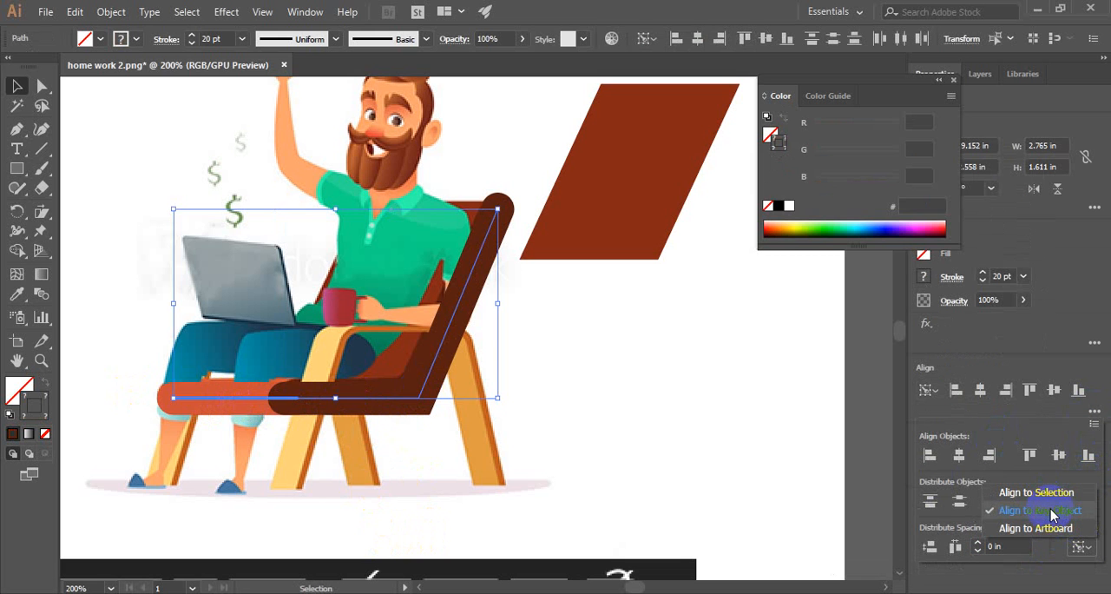
left_click(1051, 512)
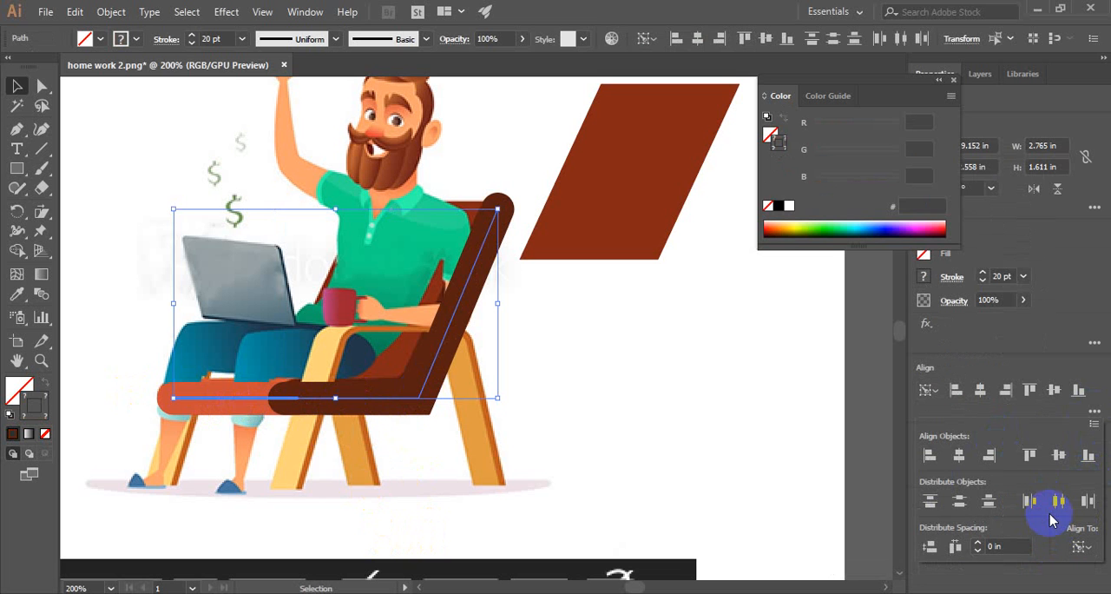
left_click(1059, 457)
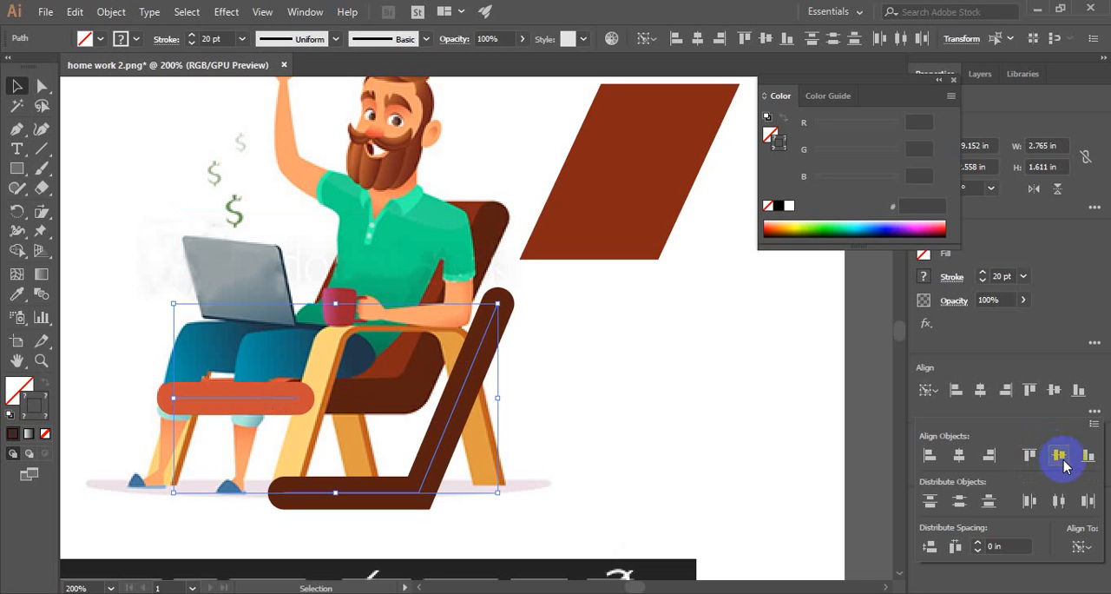
key("Escape")
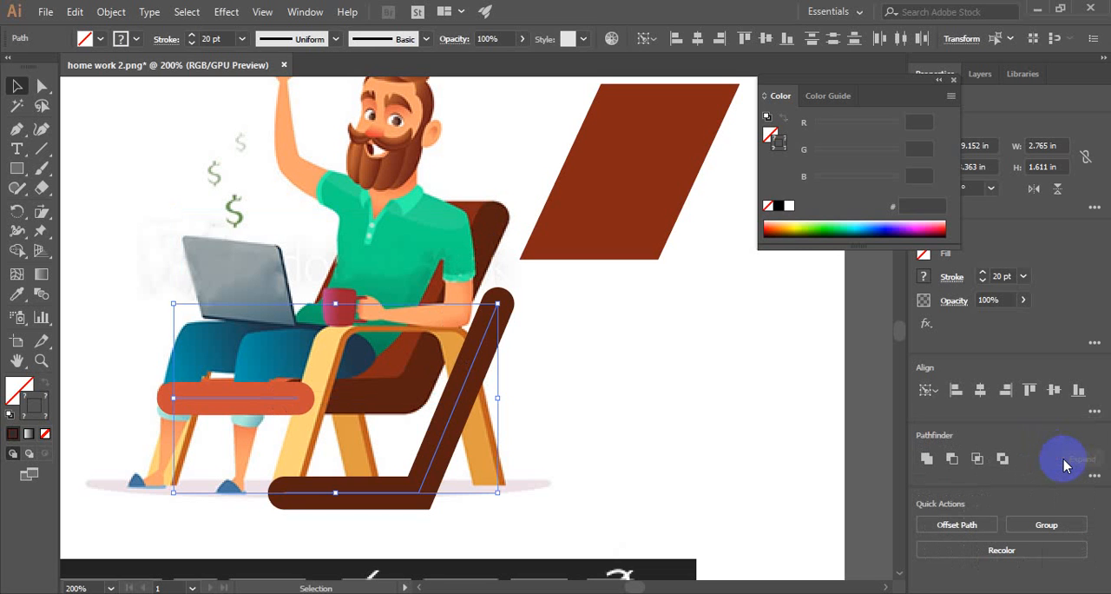
key("ctrl+z")
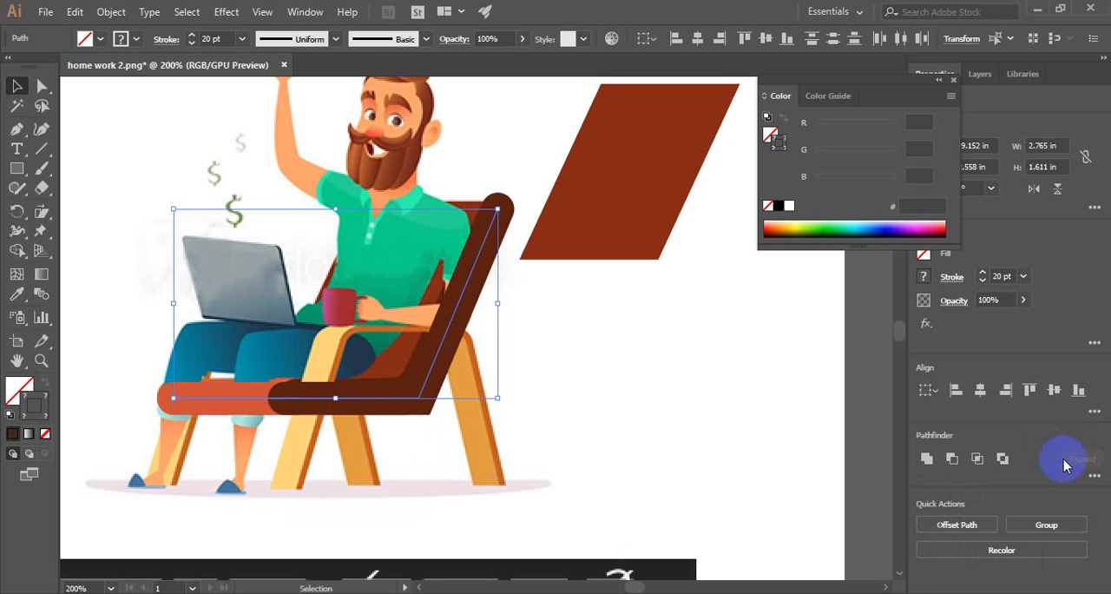
- Try to vertically centre the two seat paths with the dark brown path as key object, and clear the selection
left_click(1093, 413)
left_click(1079, 545)
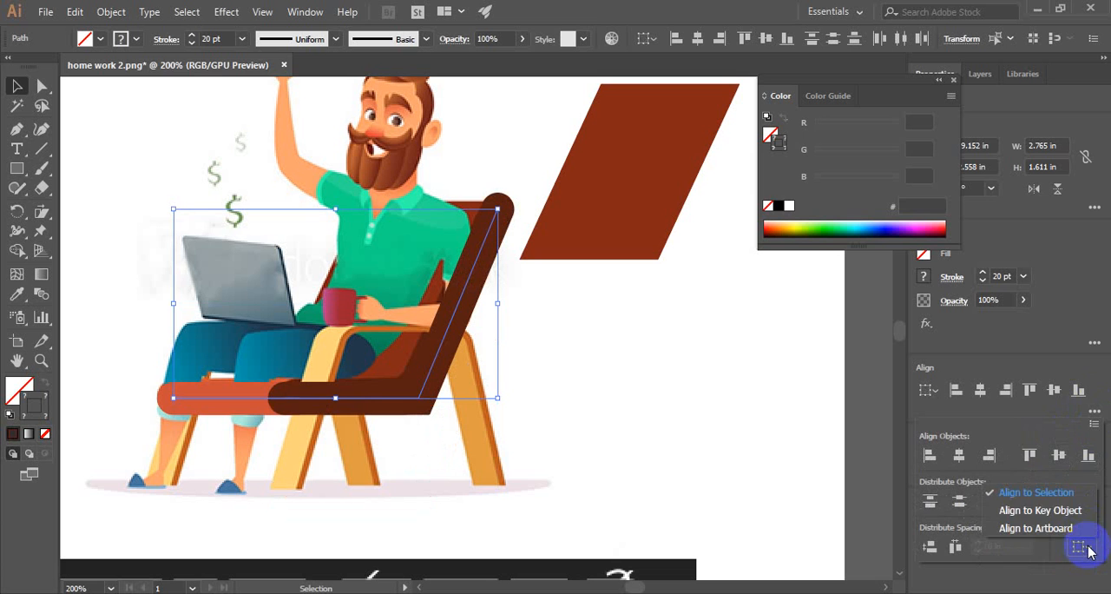
left_click(1060, 509)
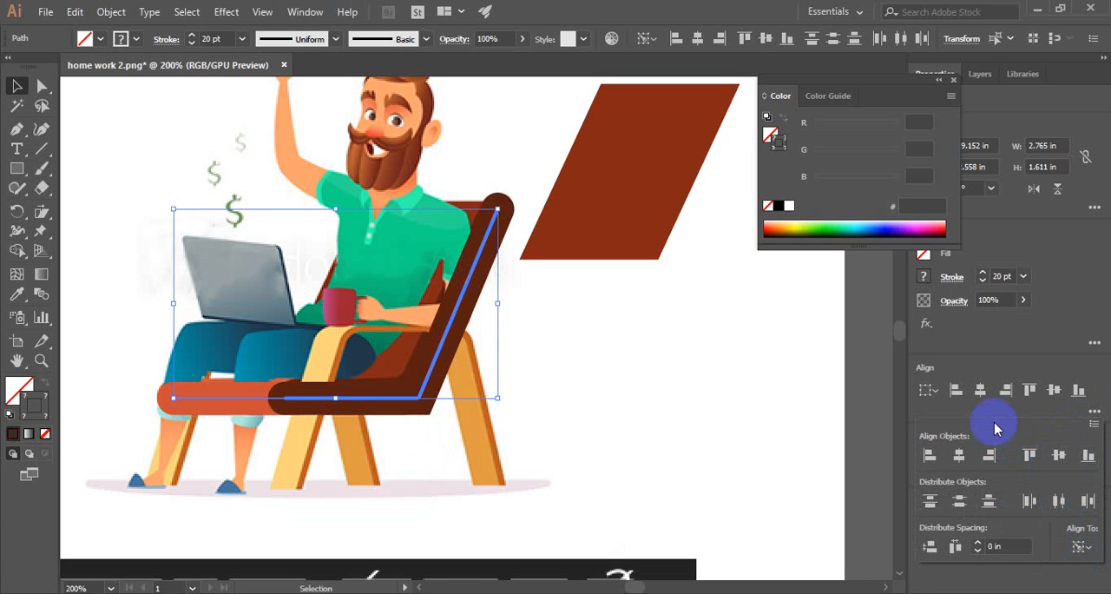
left_click(1055, 392)
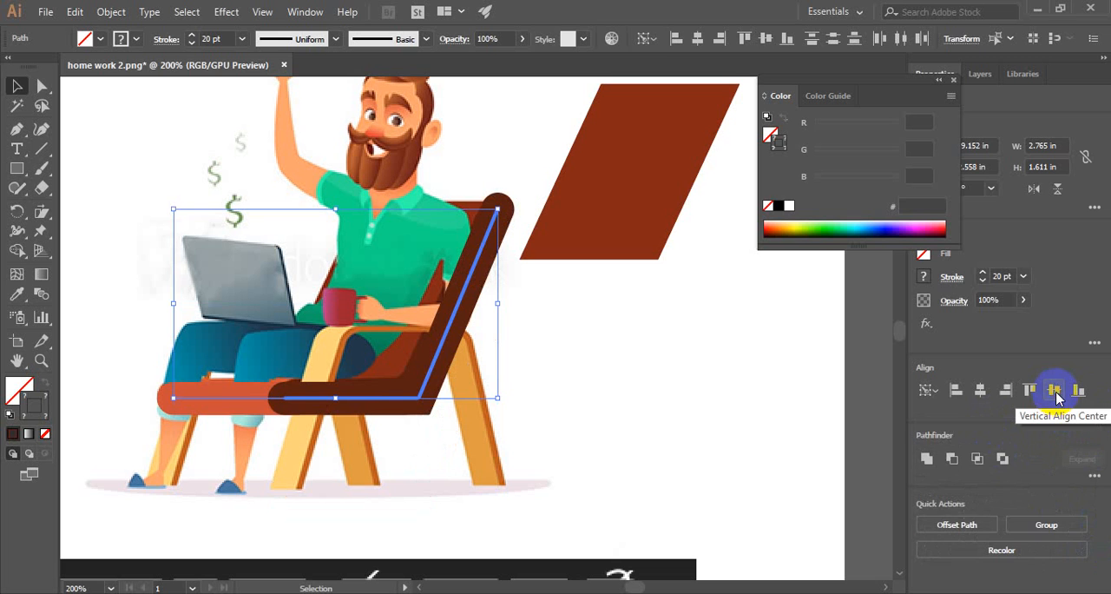
left_click(595, 331)
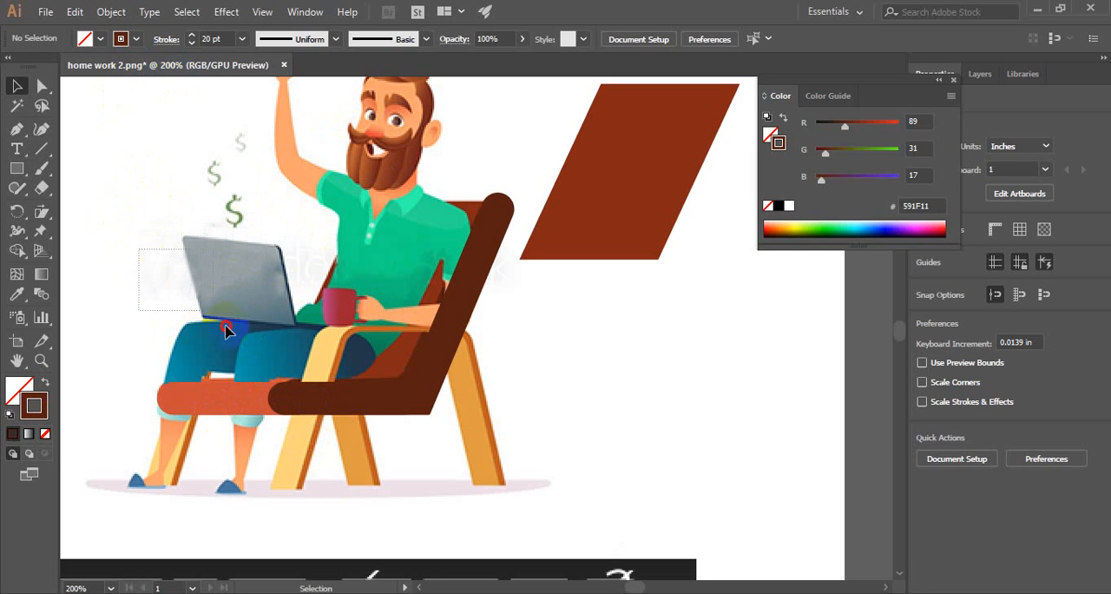
- Group the dark brown side path with the orange-red seat bar
left_click(353, 456)
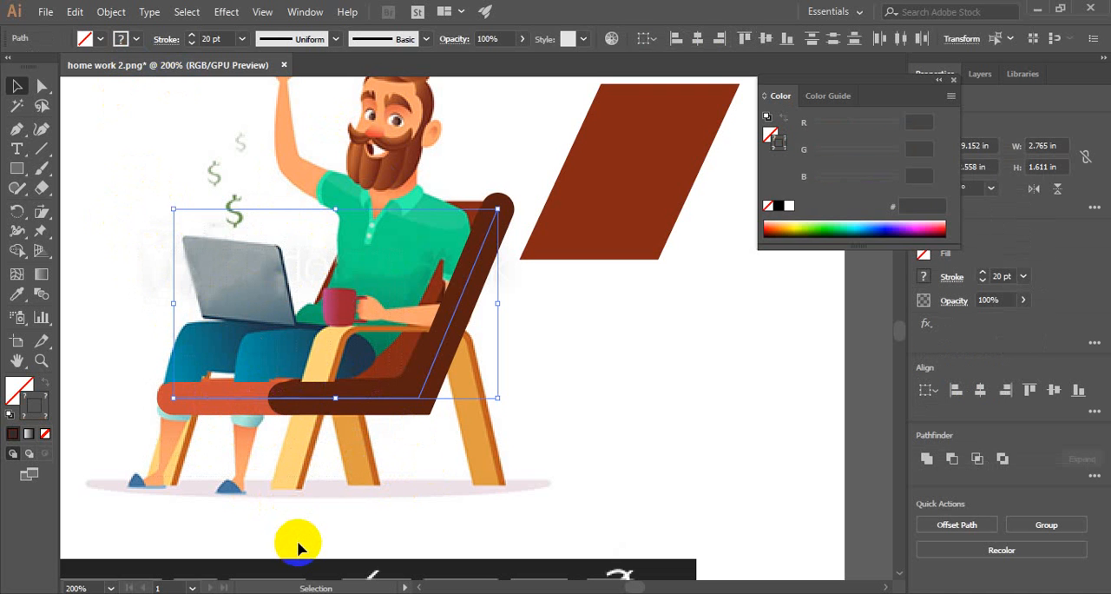
right_click(372, 397)
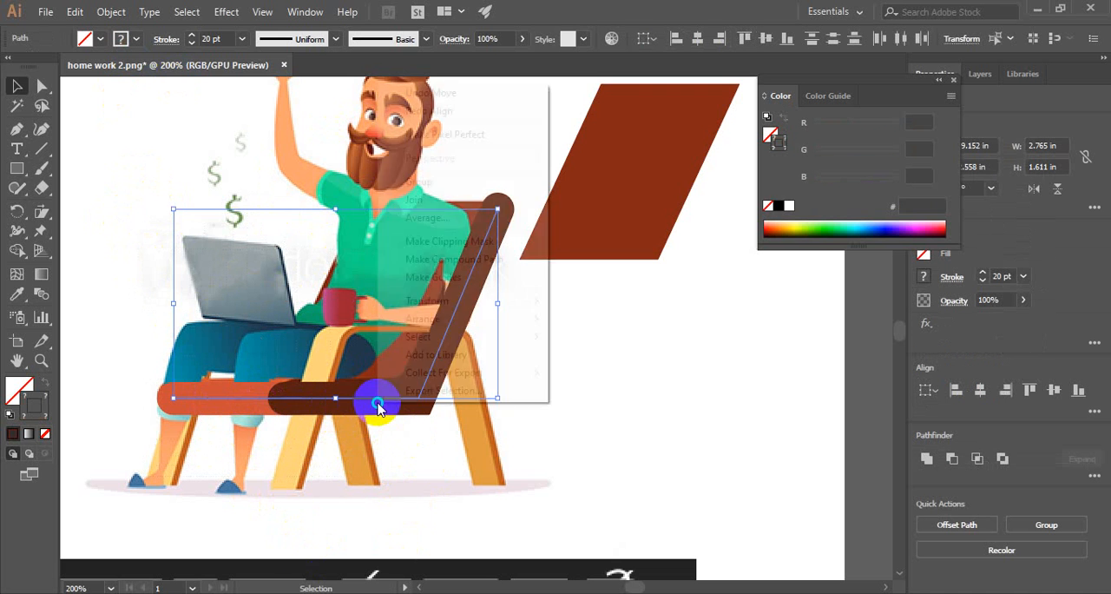
left_click(476, 186)
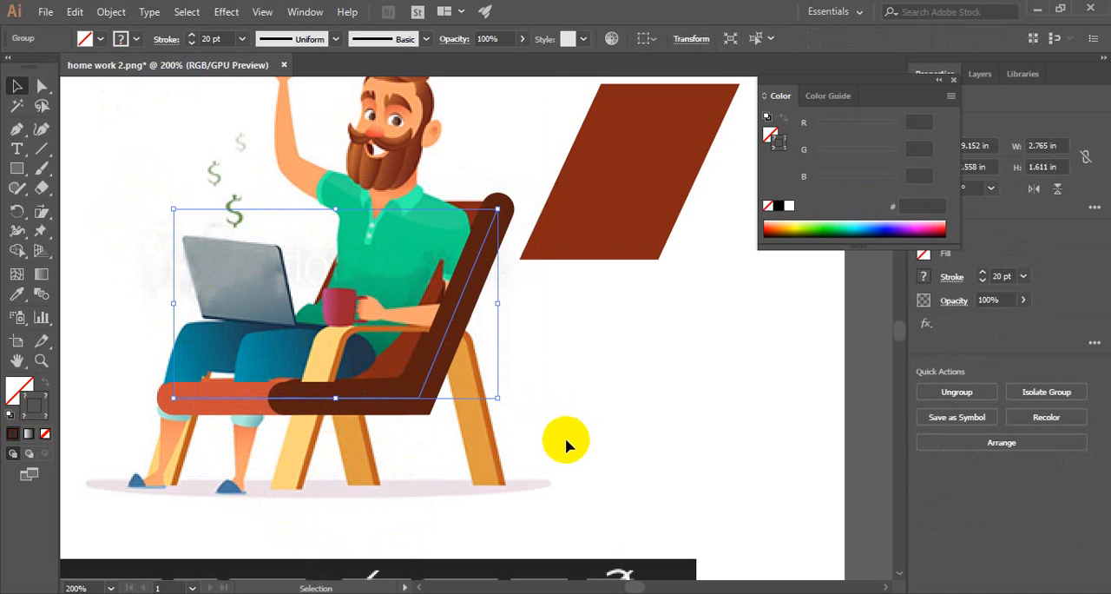
left_click(595, 444)
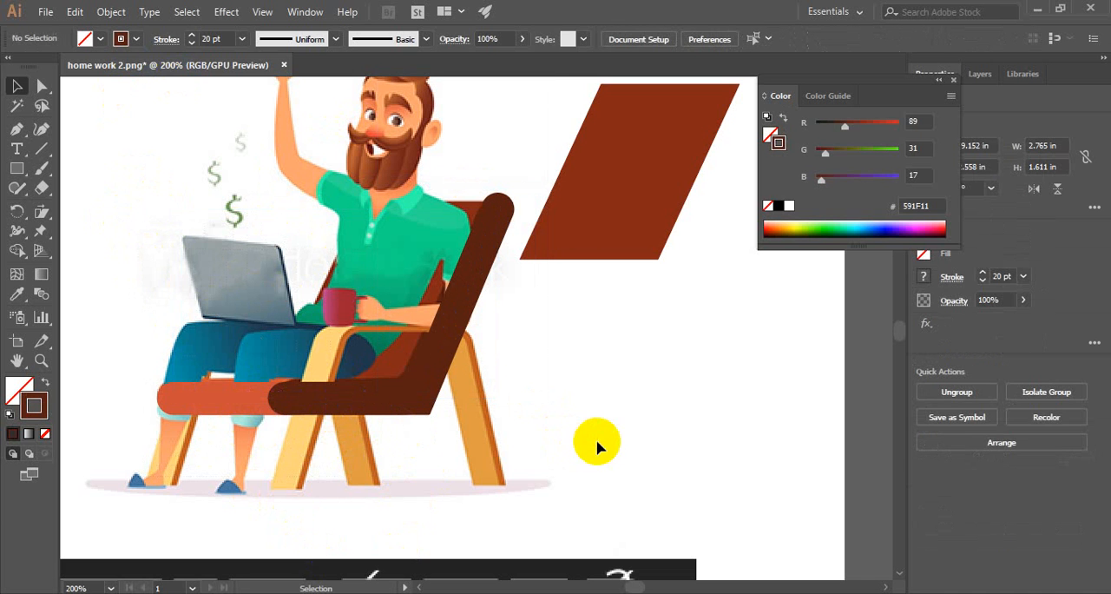
- Move the grouped seat and side paths off the chair to the empty area beside and below it
left_click(412, 396)
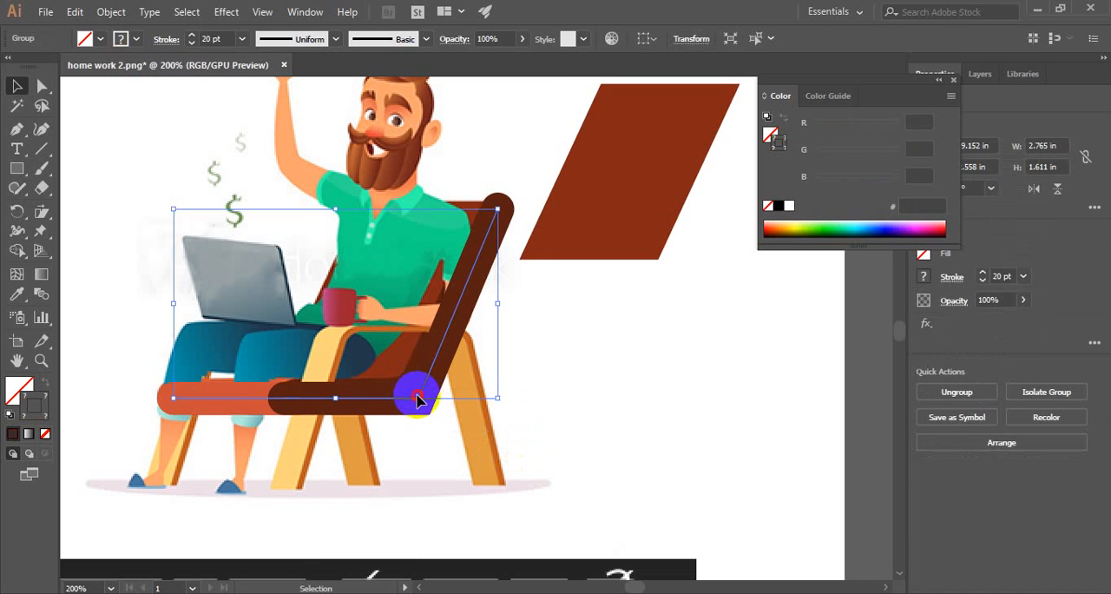
left_click_drag(416, 396, 649, 454)
left_click(442, 390)
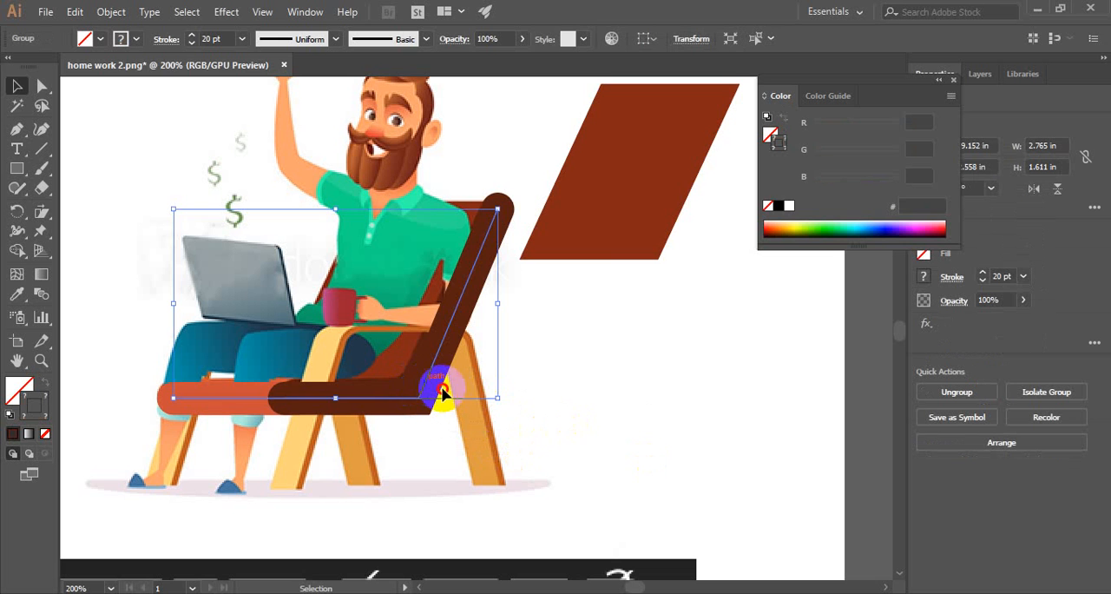
left_click_drag(442, 390, 653, 461)
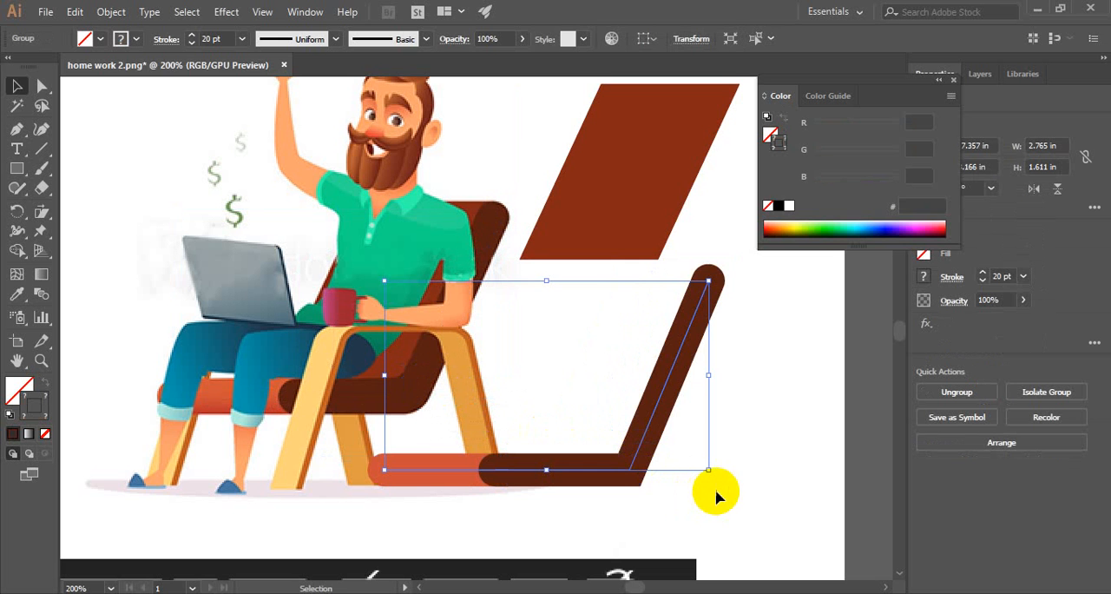
- Move the reddish-brown backrest parallelogram onto the grouped paths so its upper corner meets the upper end of the dark brown side
left_click(630, 191)
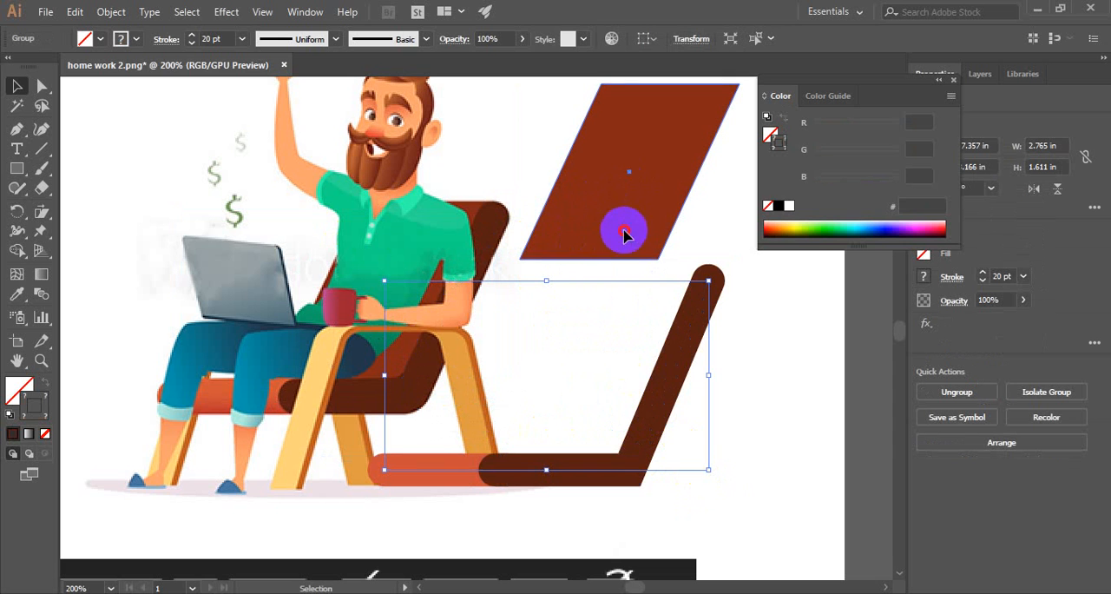
left_click_drag(619, 228, 595, 428)
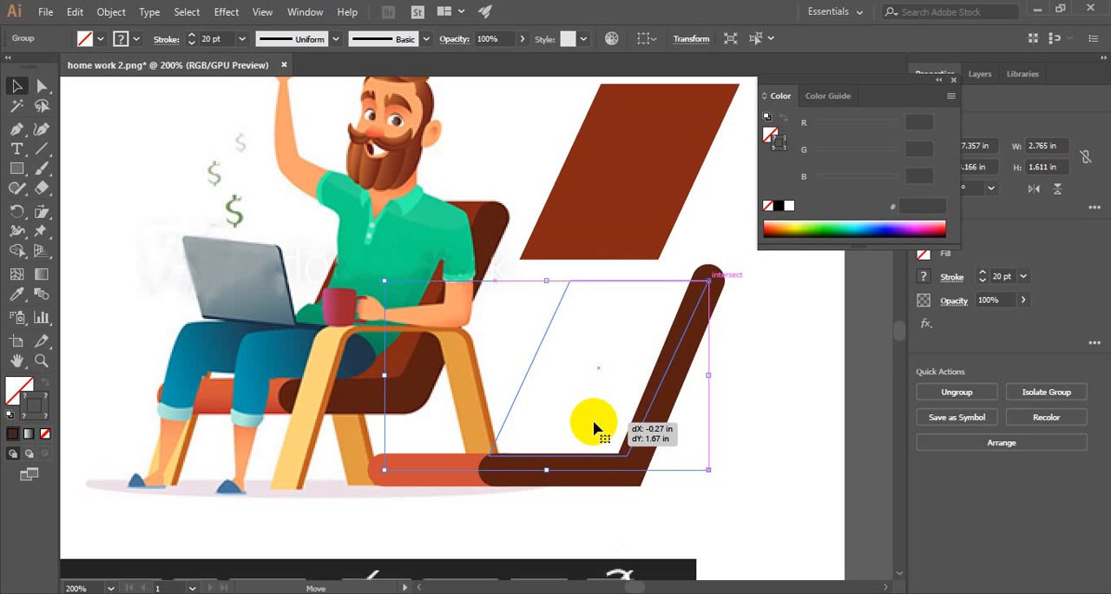
left_click_drag(594, 428, 595, 427)
left_click(772, 372)
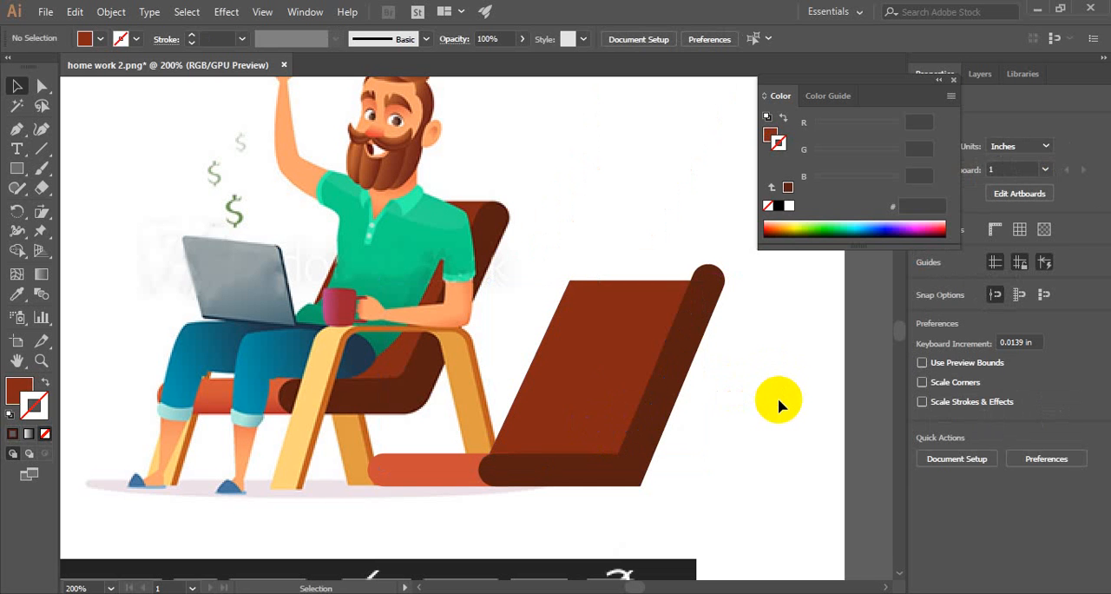
- Stretch the backrest's upper edge upward until it lines up with the rounded tip of the dark brown side
left_click(634, 414)
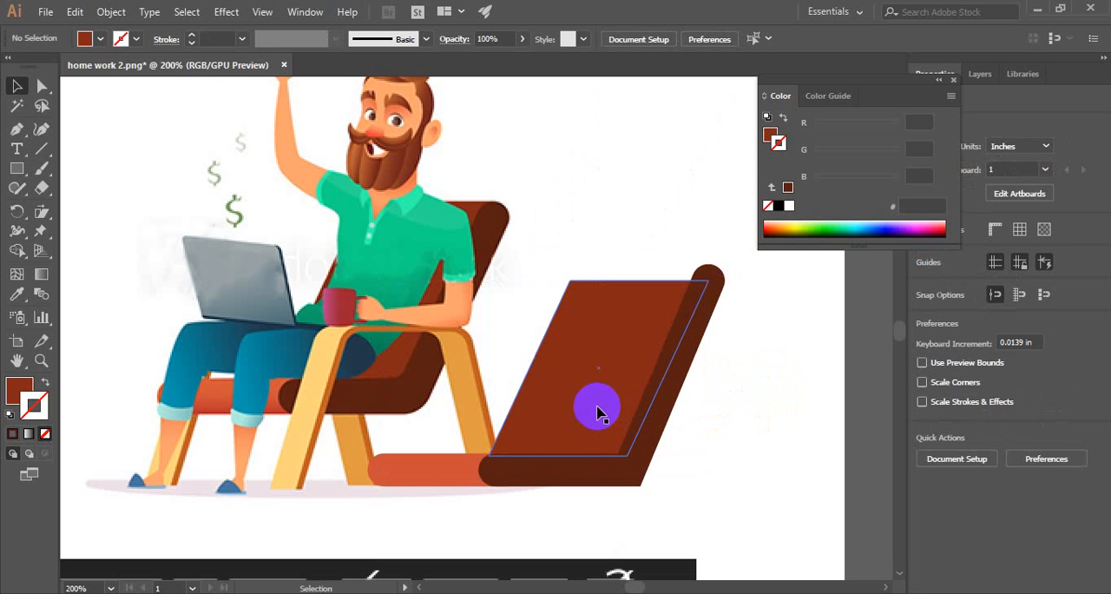
left_click(597, 410)
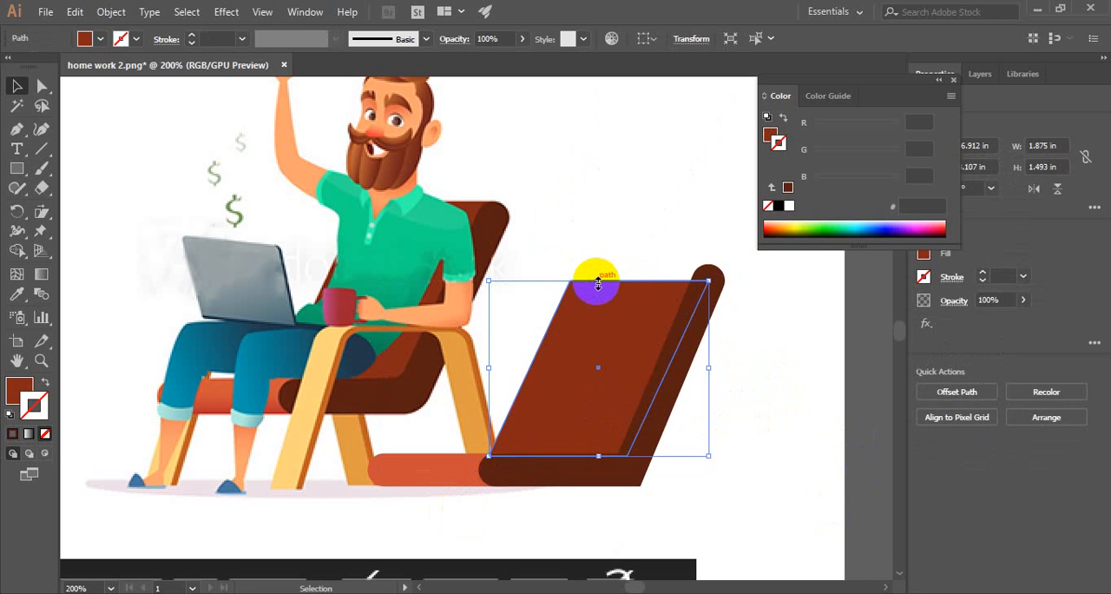
left_click_drag(598, 281, 606, 265)
left_click_drag(606, 265, 605, 264)
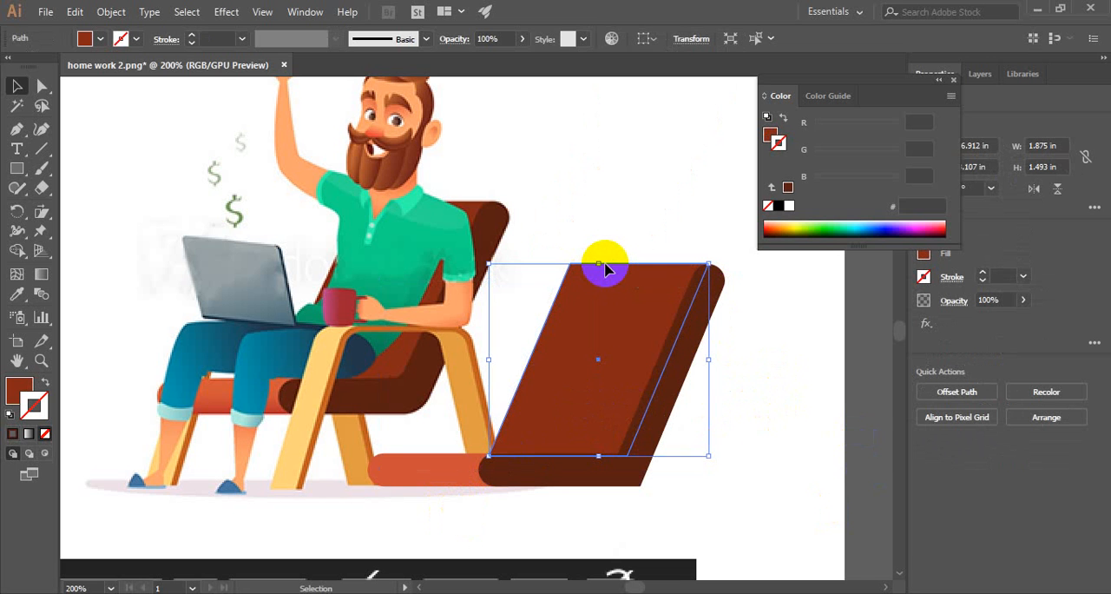
left_click(610, 225)
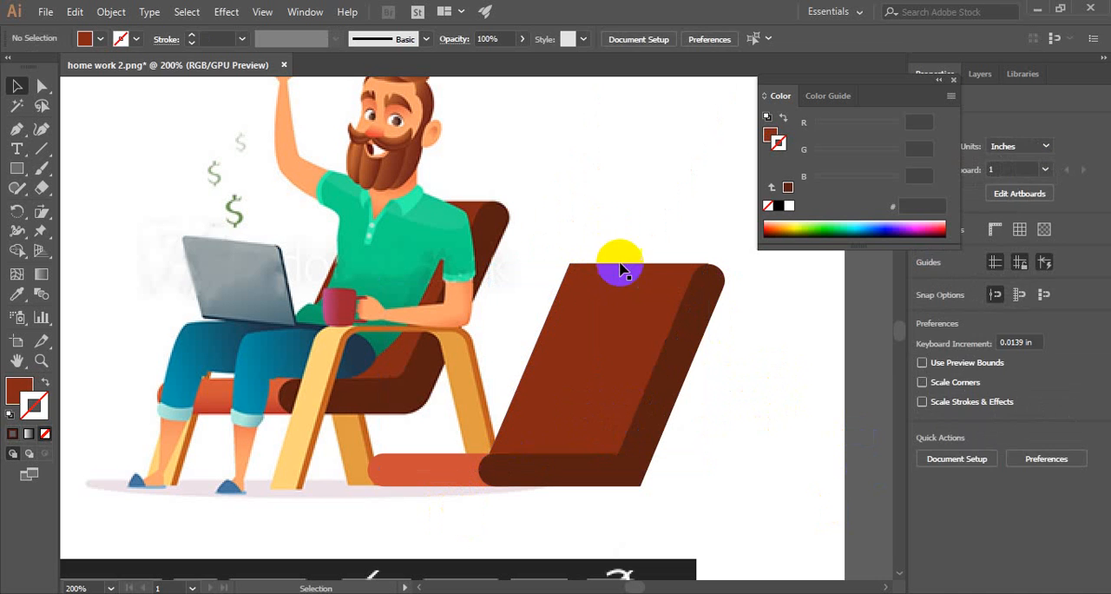
left_click(620, 271)
left_click_drag(598, 262, 603, 268)
left_click(636, 224)
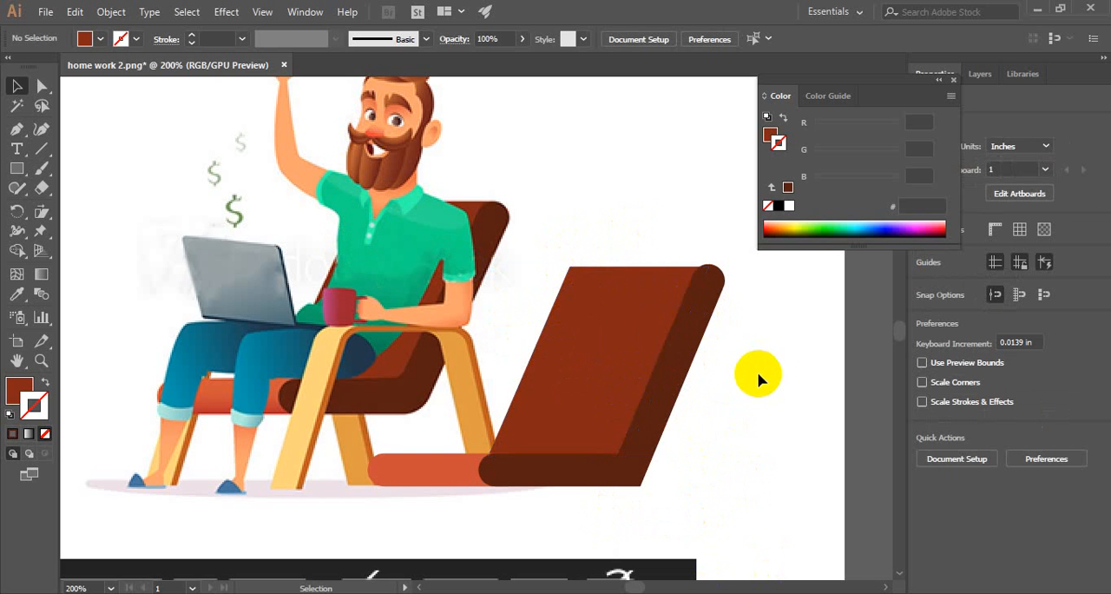
- Group the backrest parallelogram with the seat and side paths
left_click_drag(624, 220, 731, 391)
right_click(637, 367)
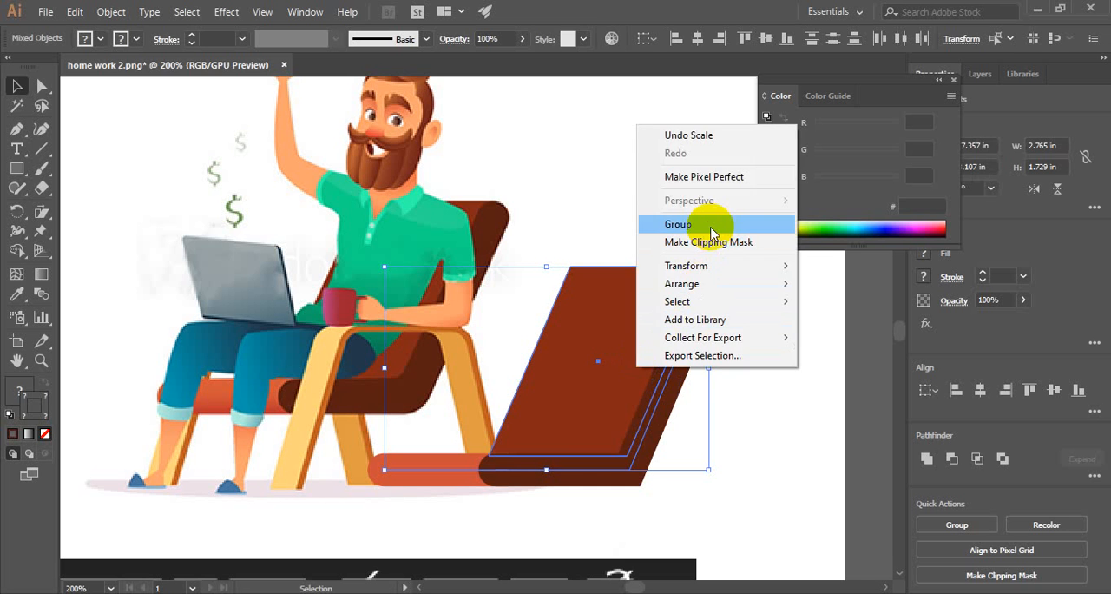
left_click(711, 226)
- Move the grouped chair seat and backrest off the artboard to the empty canvas beside the poster and clear the selection
left_click(583, 469)
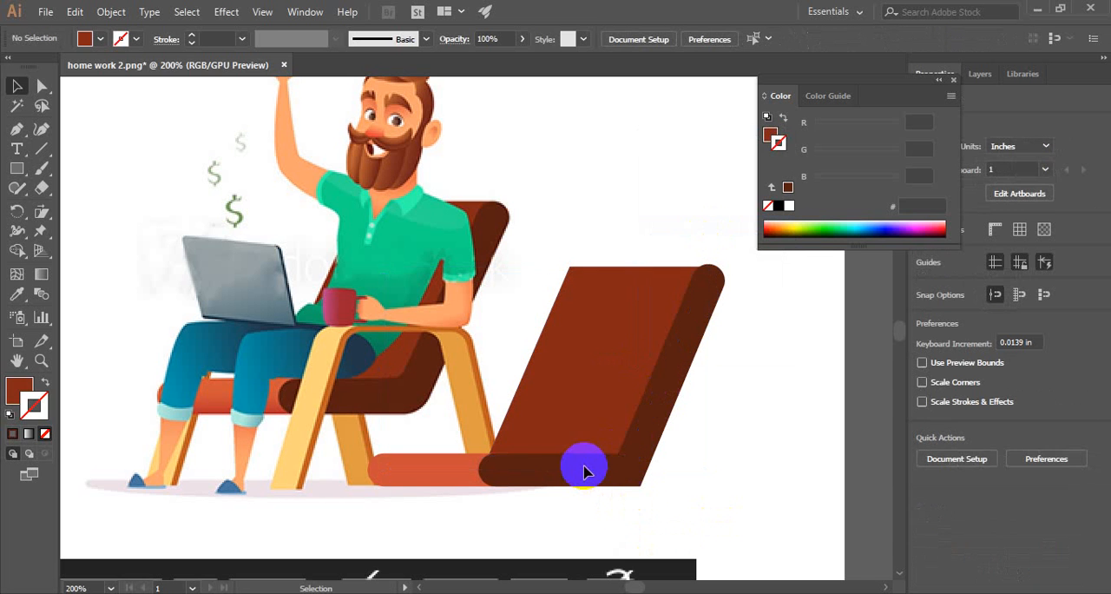
left_click_drag(583, 468, 590, 328)
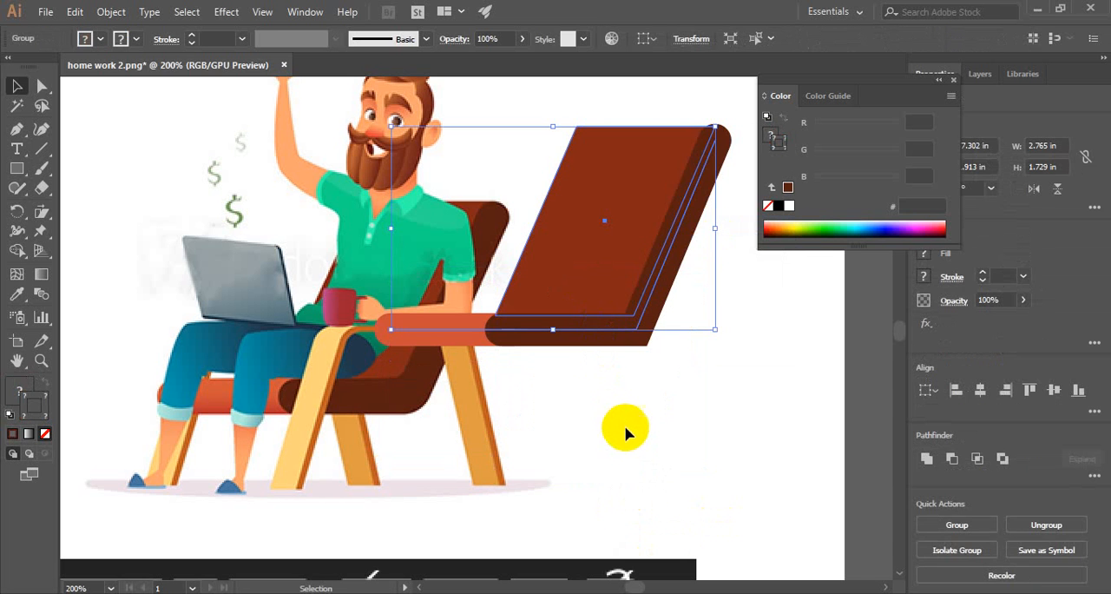
scroll(631, 413, "down", 3)
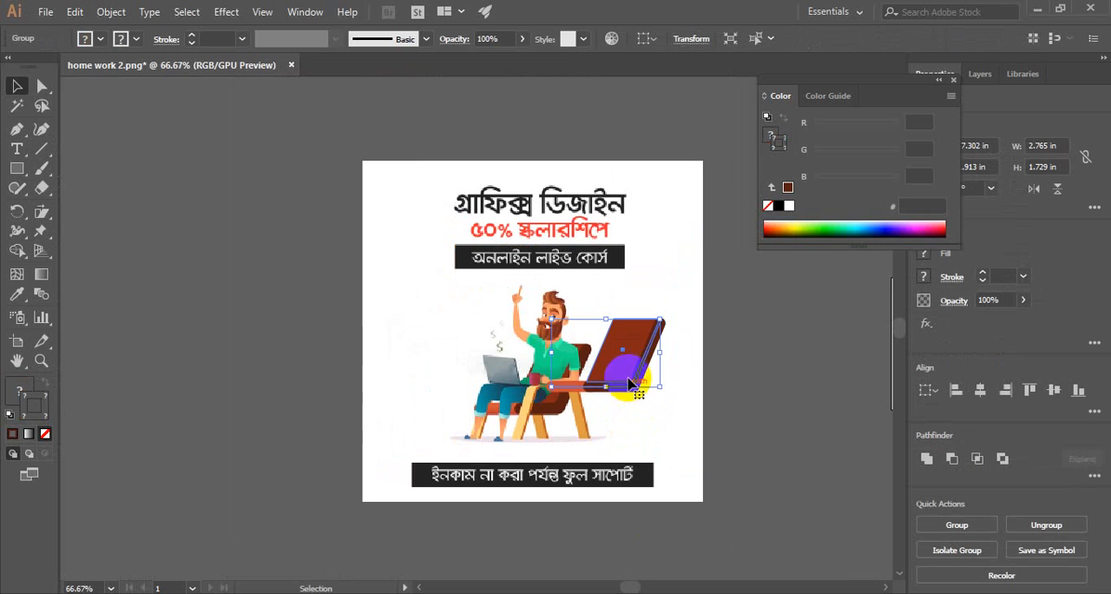
left_click_drag(641, 381, 231, 260)
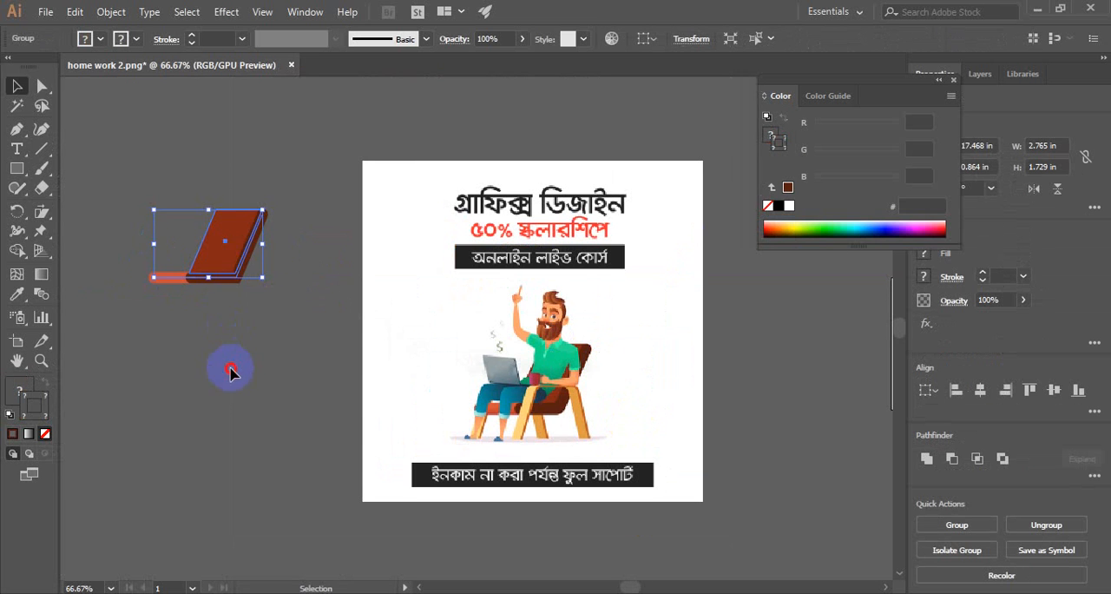
left_click(228, 368)
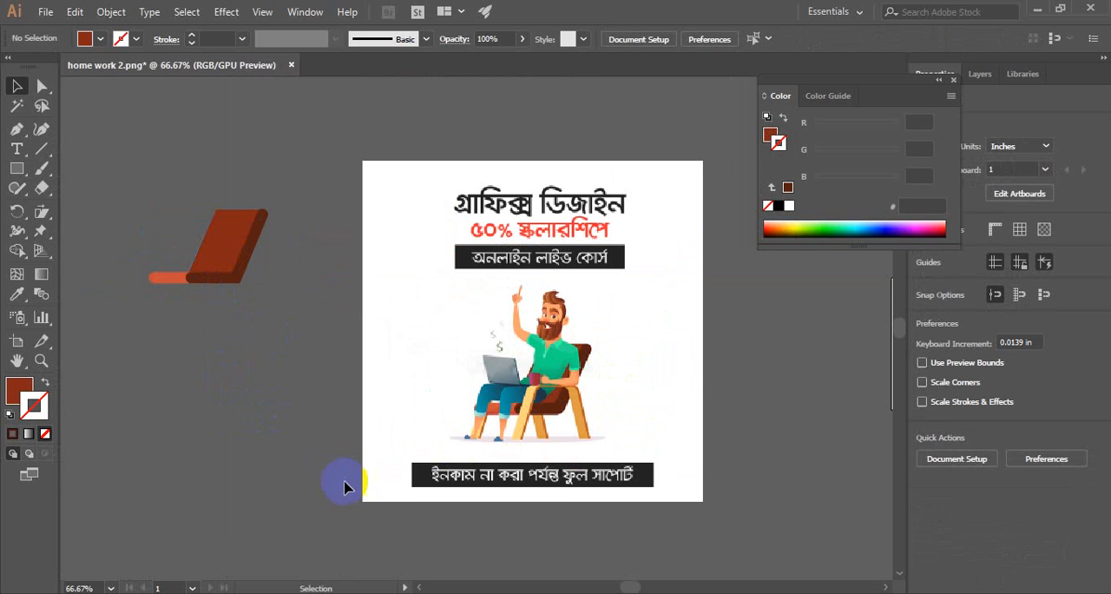
scroll(295, 444, "down", 2)
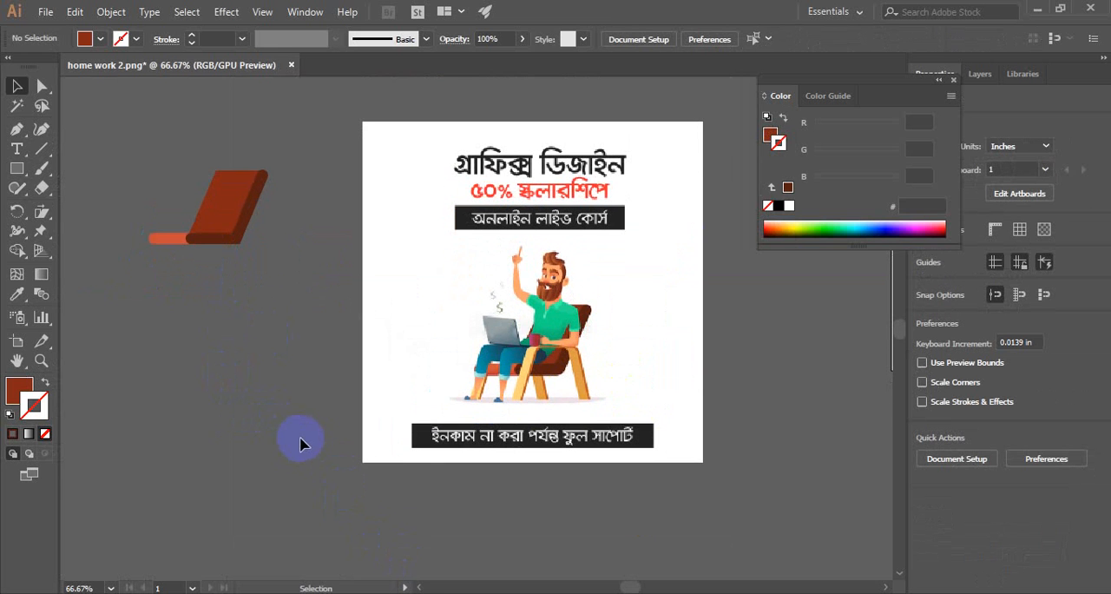